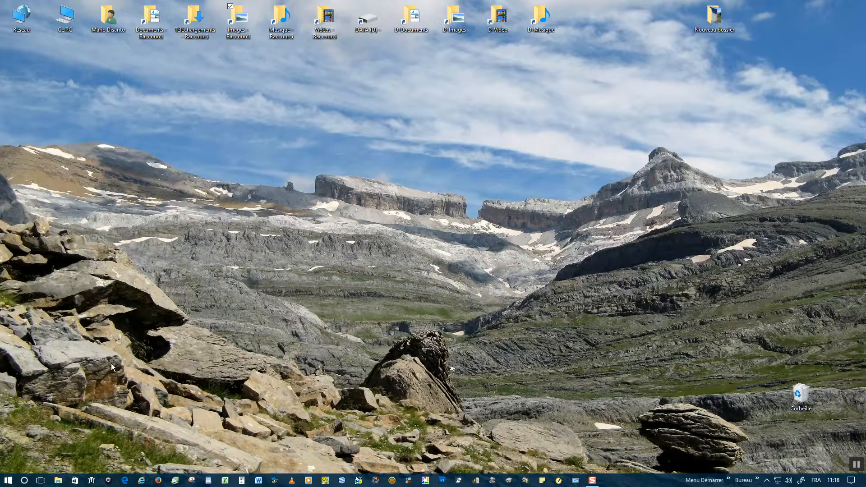
Launch PhotoFiltre 7 from the P section of the installed programs list
{"action": "left_click", "coordinate": [8, 481]}
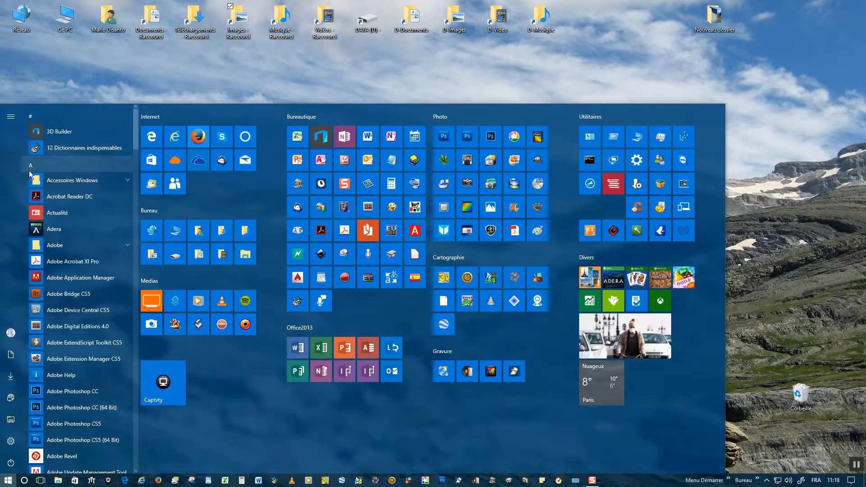
{"action": "left_click", "coordinate": [31, 165]}
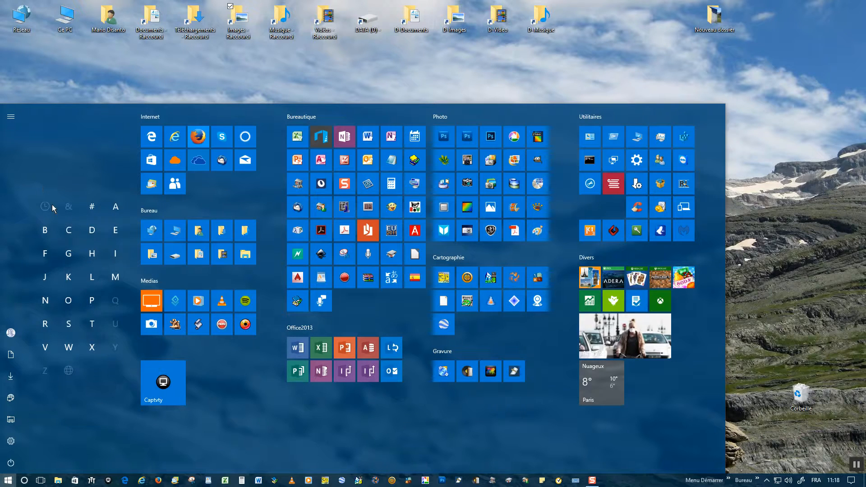
{"action": "left_click", "coordinate": [90, 301]}
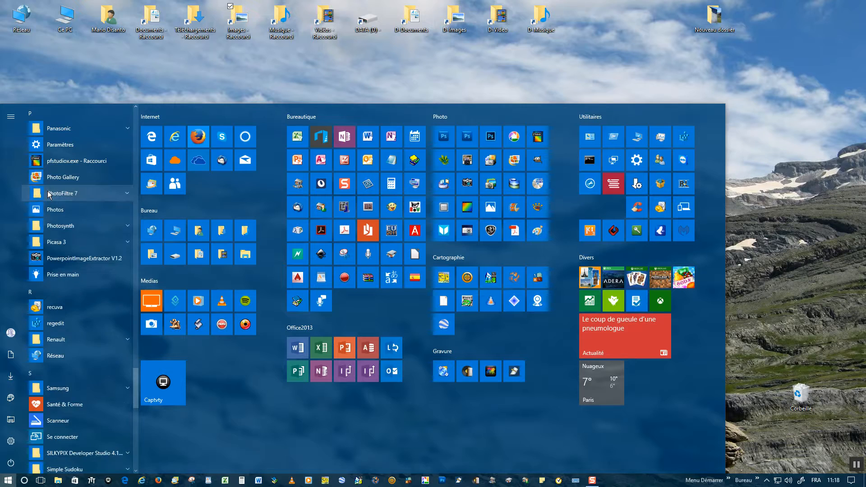
{"action": "left_click", "coordinate": [49, 194]}
{"action": "left_click", "coordinate": [59, 259]}
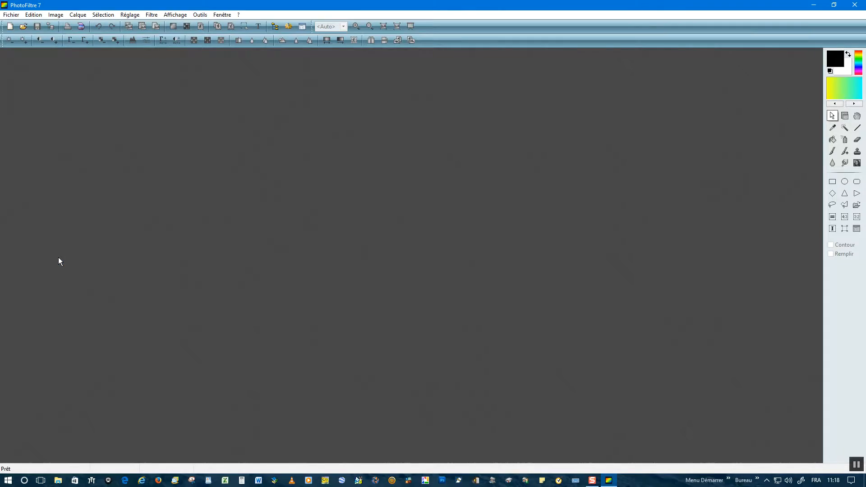
Open the photo Oussamiaou 013.JPG from the folder 2017-01-04 Oussamiaou
{"action": "left_click", "coordinate": [11, 14]}
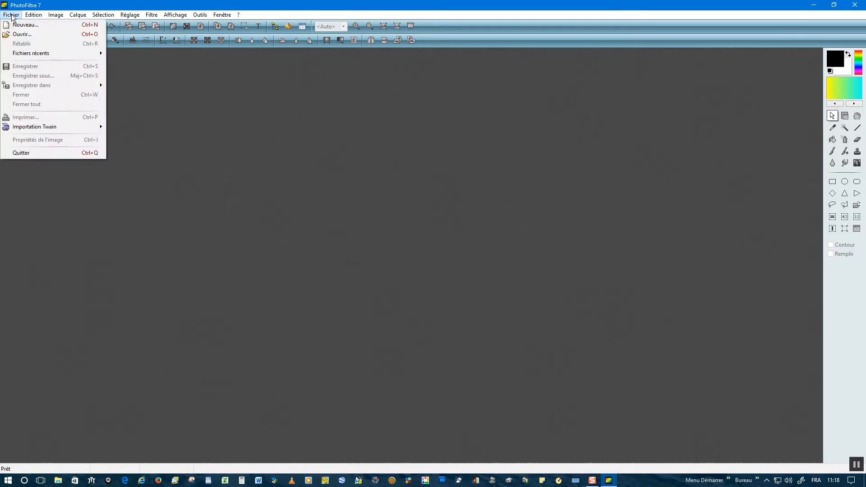
{"action": "left_click", "coordinate": [21, 34]}
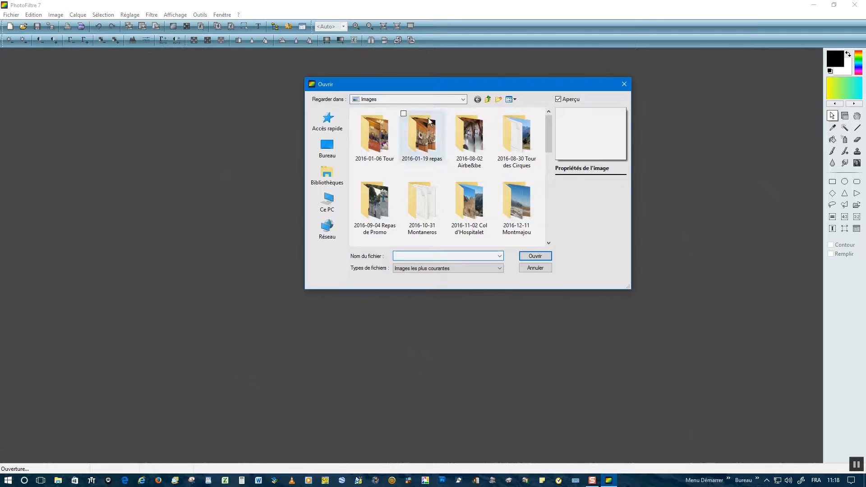
{"action": "left_click_drag", "start_coordinate": [548, 139], "coordinate": [544, 204]}
{"action": "double_click", "coordinate": [520, 159]}
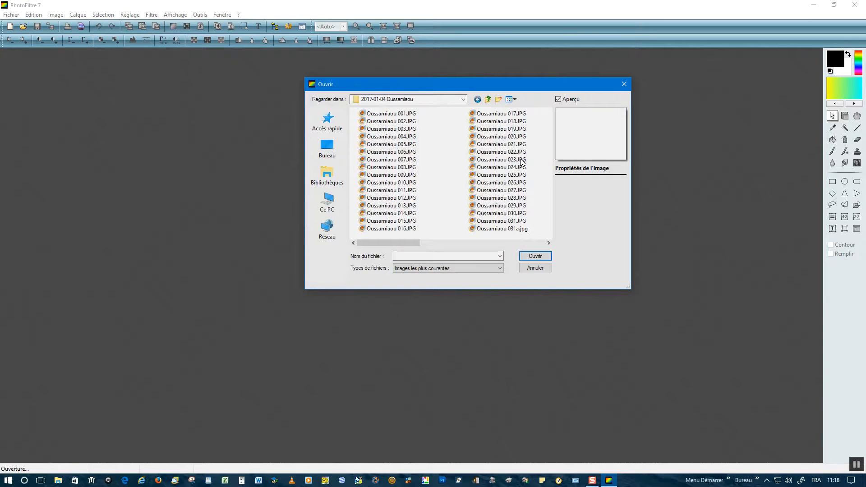
{"action": "left_click", "coordinate": [410, 192]}
{"action": "left_click", "coordinate": [526, 255]}
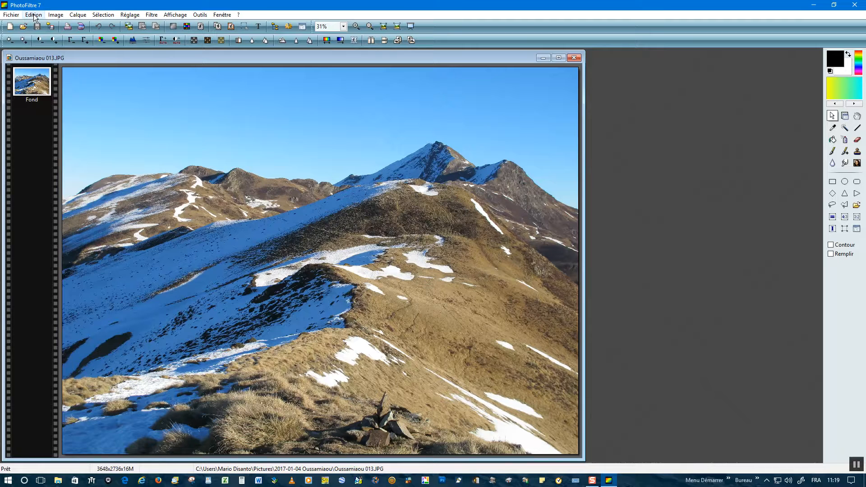
Resize the photo to a width of 2000 pixels, keeping its proportions
{"action": "left_click", "coordinate": [55, 16]}
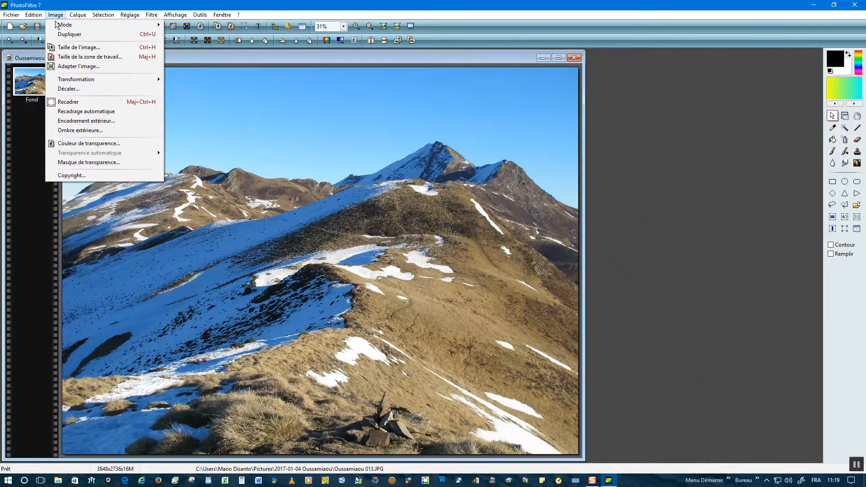
{"action": "left_click", "coordinate": [67, 48]}
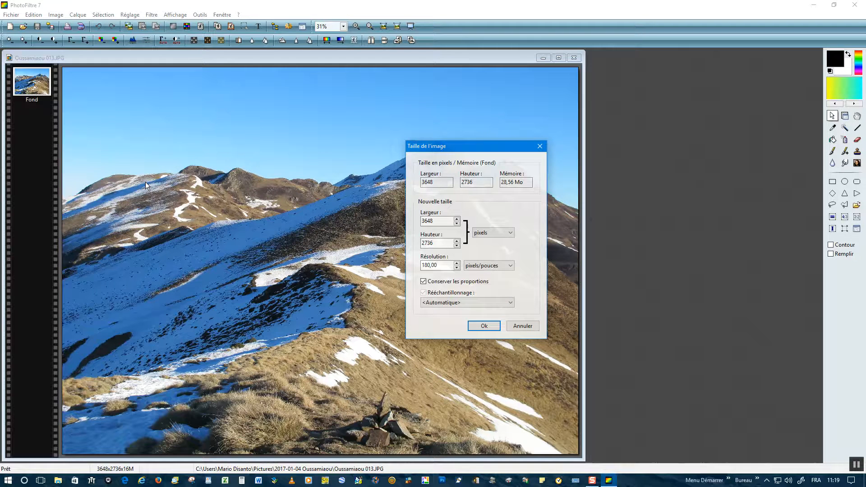
{"action": "left_click", "coordinate": [437, 221]}
{"action": "double_click", "coordinate": [438, 222]}
{"action": "type", "text": "2000"}
{"action": "left_click", "coordinate": [483, 326]}
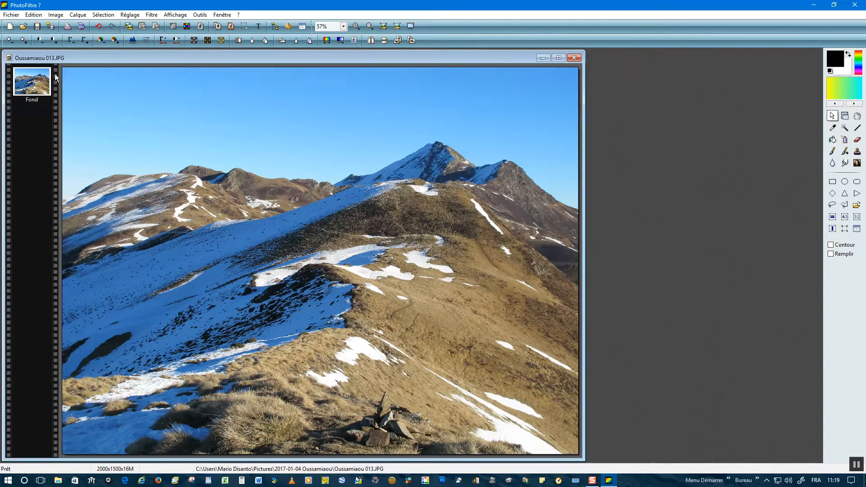
Save the resized photo as a JPEG named Bonne Année in the Images folder with compression 90, and close it
{"action": "key", "text": "alt+f"}
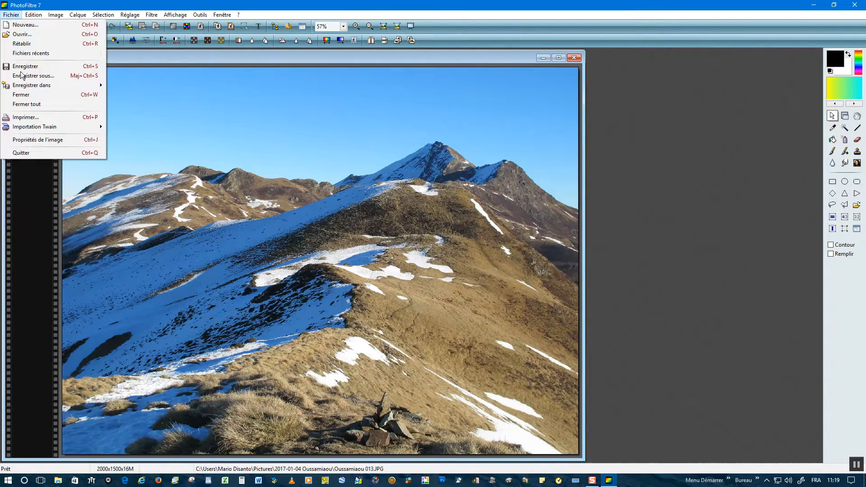
{"action": "left_click", "coordinate": [33, 77]}
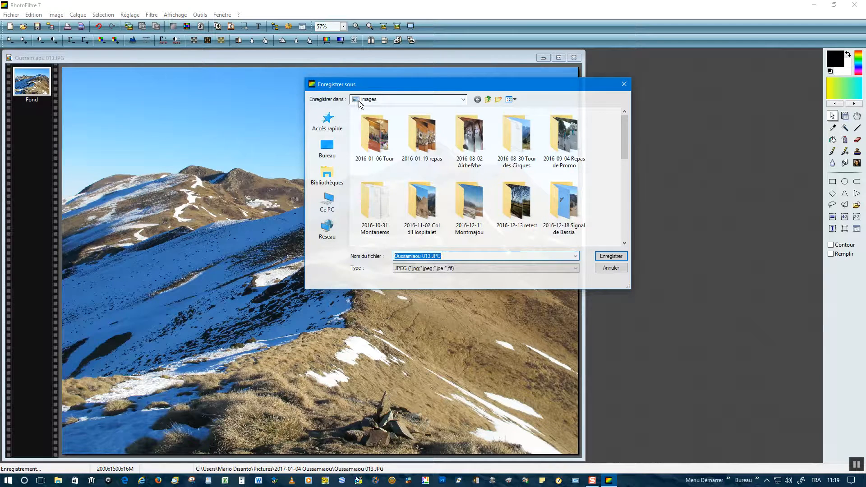
{"action": "type", "text": "Bonne Année"}
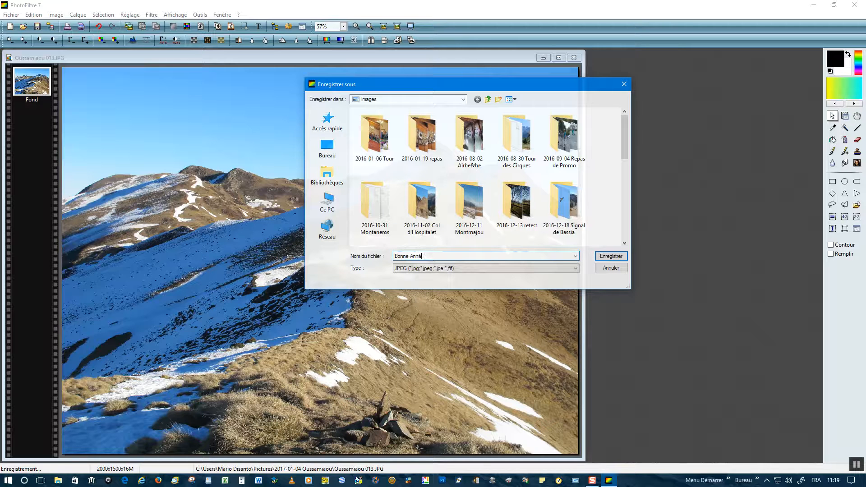
{"action": "left_click", "coordinate": [601, 256]}
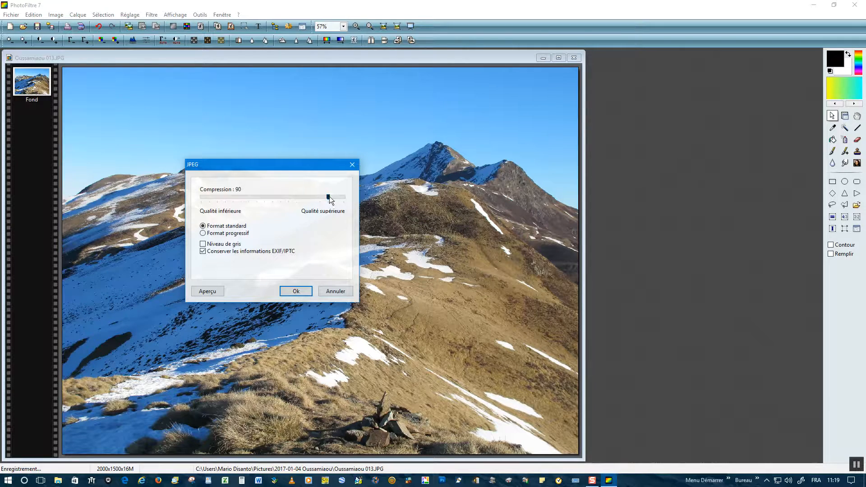
{"action": "left_click", "coordinate": [295, 291]}
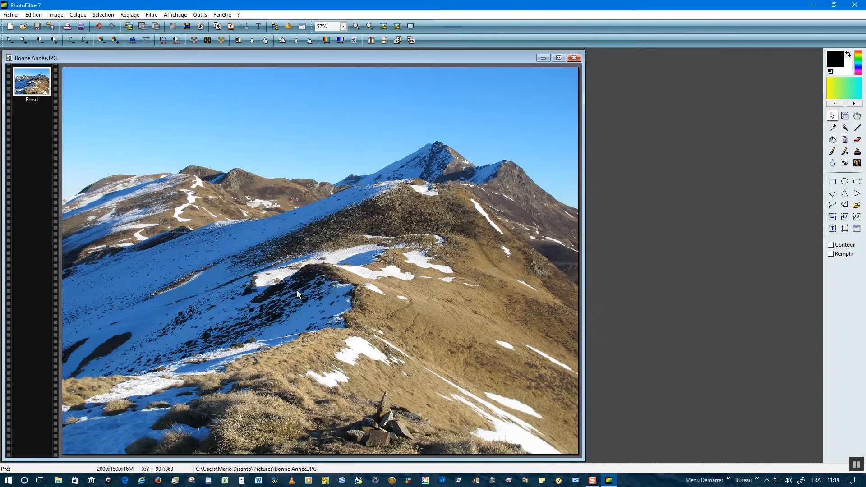
{"action": "left_click", "coordinate": [572, 58]}
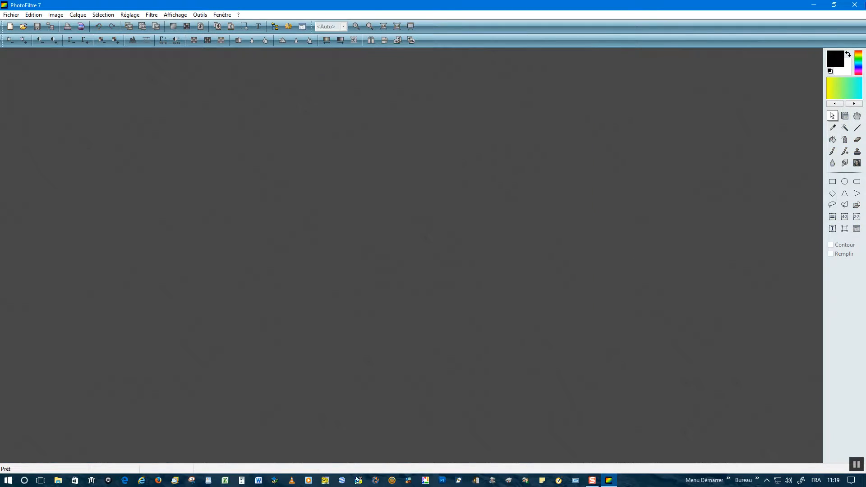
Open Bonne Année.JPG from the Images folder
{"action": "left_click", "coordinate": [11, 19]}
{"action": "left_click", "coordinate": [20, 34]}
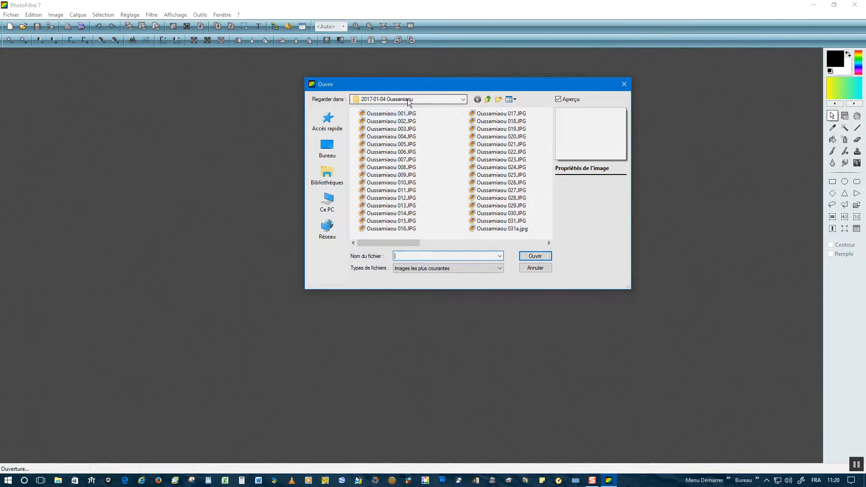
{"action": "left_click", "coordinate": [489, 101]}
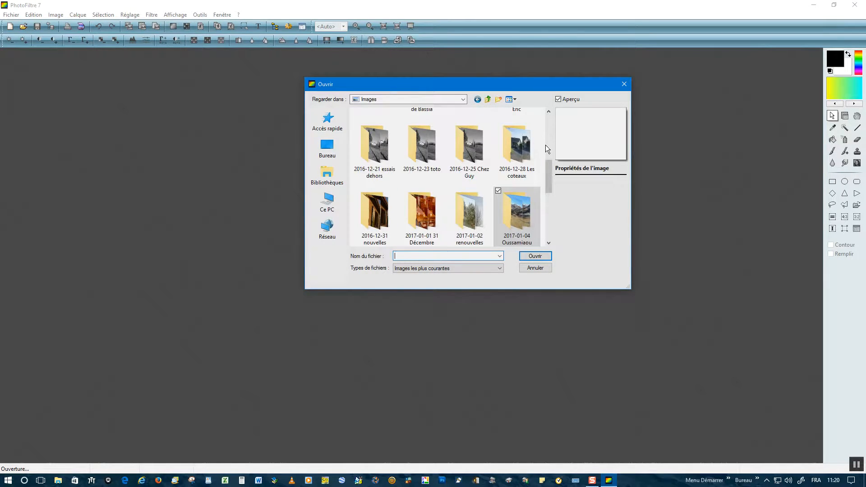
{"action": "left_click_drag", "start_coordinate": [548, 179], "coordinate": [548, 227]}
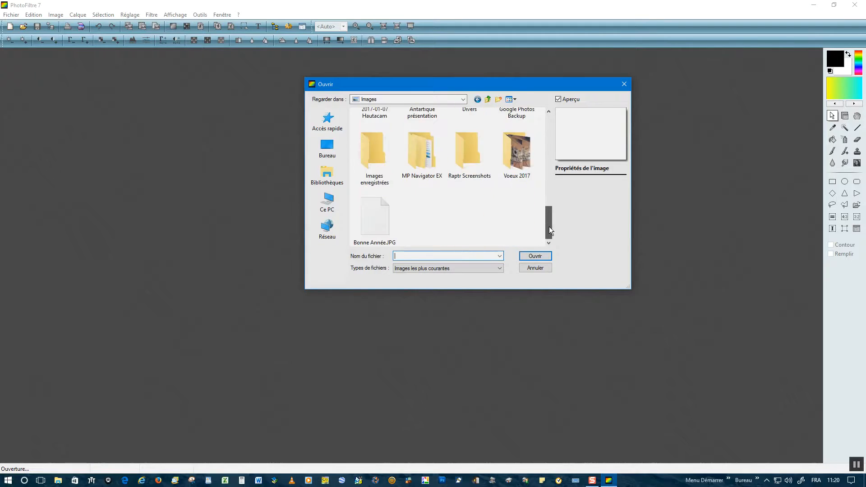
{"action": "left_click", "coordinate": [374, 223]}
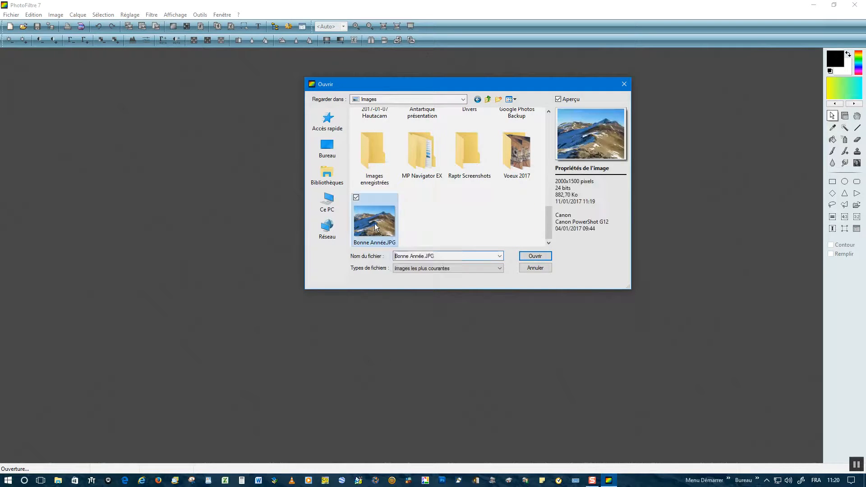
{"action": "left_click", "coordinate": [534, 257]}
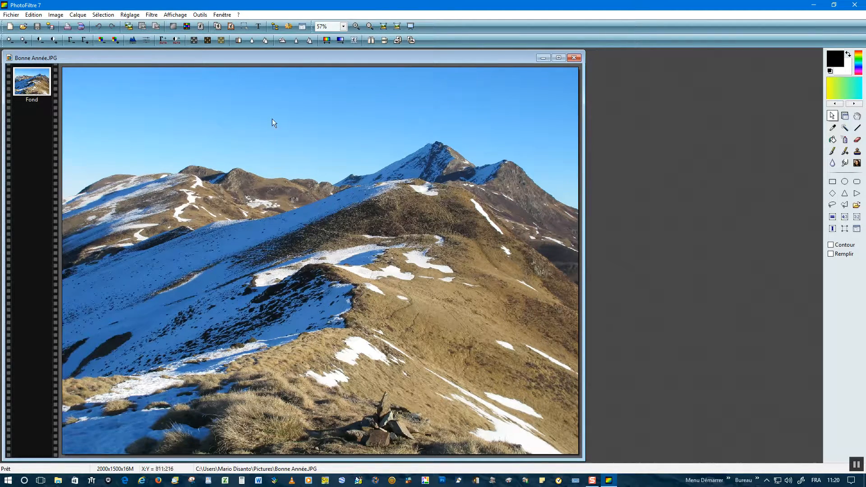
Start a new text on the photo and examine the available fonts, text size and colour choices
{"action": "left_click", "coordinate": [258, 27]}
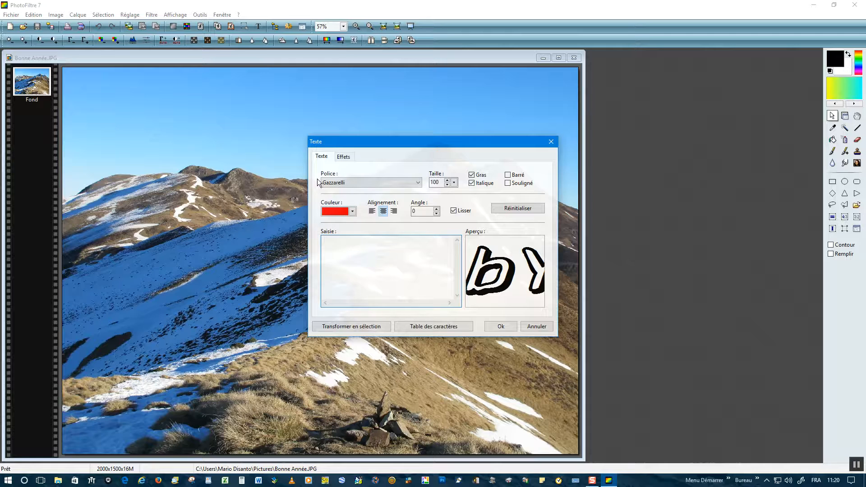
{"action": "left_click", "coordinate": [418, 184]}
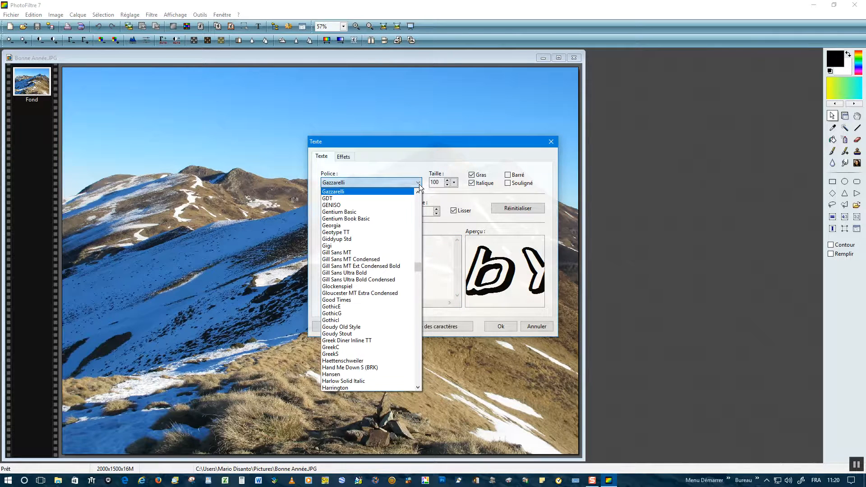
{"action": "left_click", "coordinate": [418, 185]}
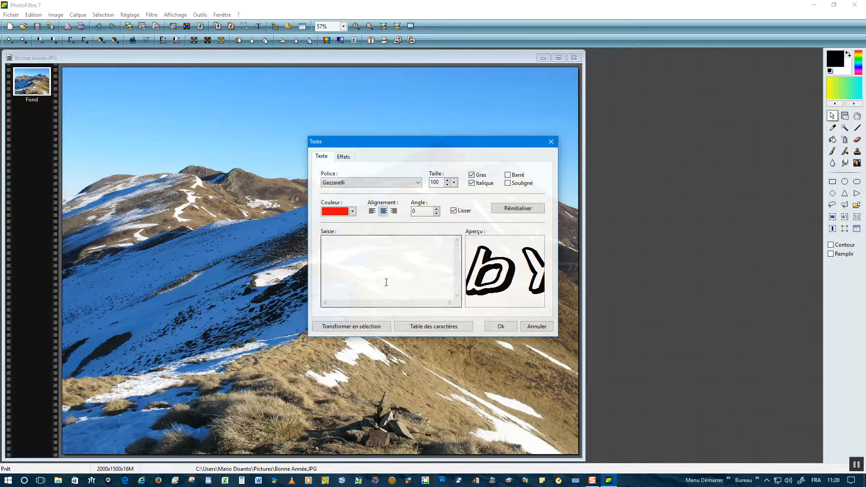
{"action": "left_click", "coordinate": [435, 185]}
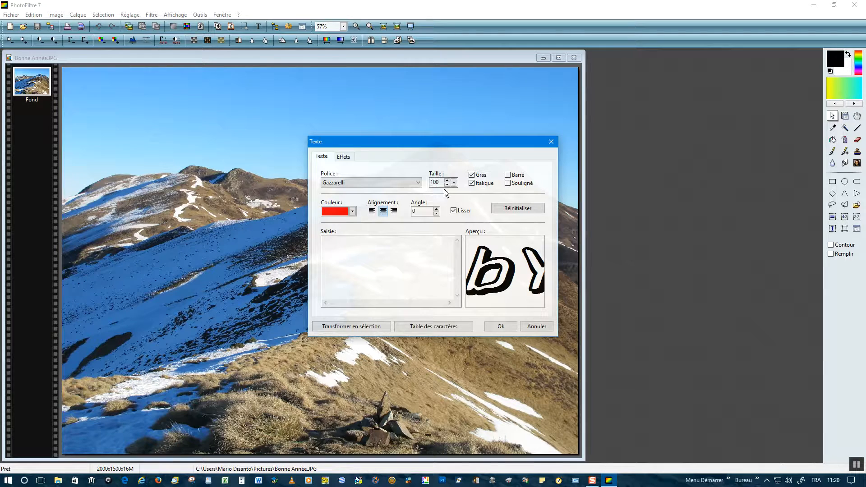
{"action": "left_click", "coordinate": [352, 212]}
{"action": "left_click", "coordinate": [352, 212]}
{"action": "left_click", "coordinate": [352, 212]}
{"action": "left_click", "coordinate": [352, 212]}
Try the text effects by varying the opacity and switching the drop shadow off and on again
{"action": "left_click", "coordinate": [345, 157]}
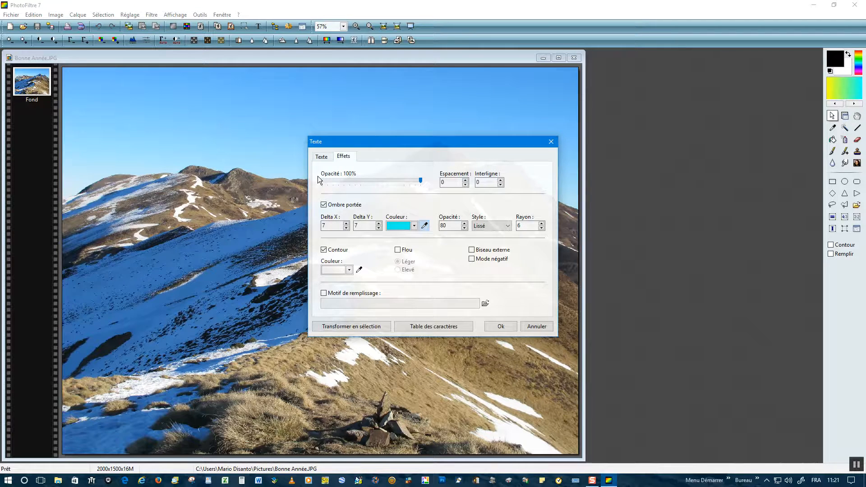
{"action": "left_click_drag", "start_coordinate": [421, 182], "coordinate": [416, 183]}
{"action": "left_click_drag", "start_coordinate": [331, 182], "coordinate": [421, 181]}
{"action": "left_click", "coordinate": [323, 204]}
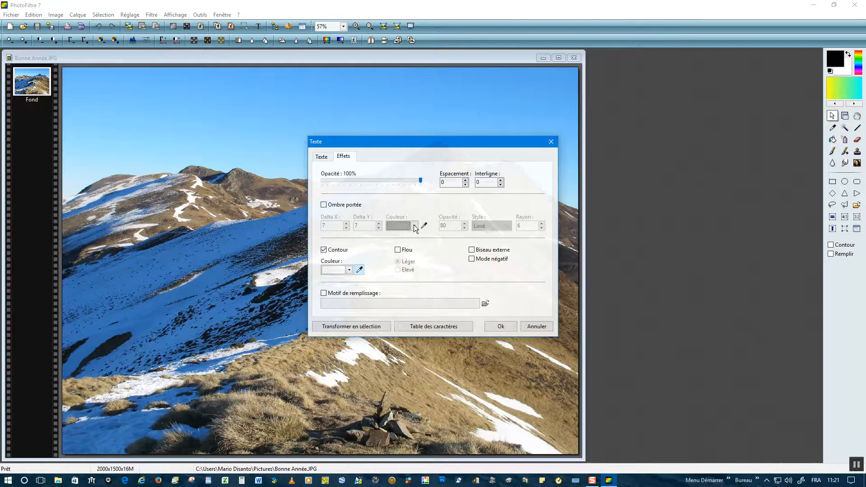
{"action": "left_click", "coordinate": [323, 204]}
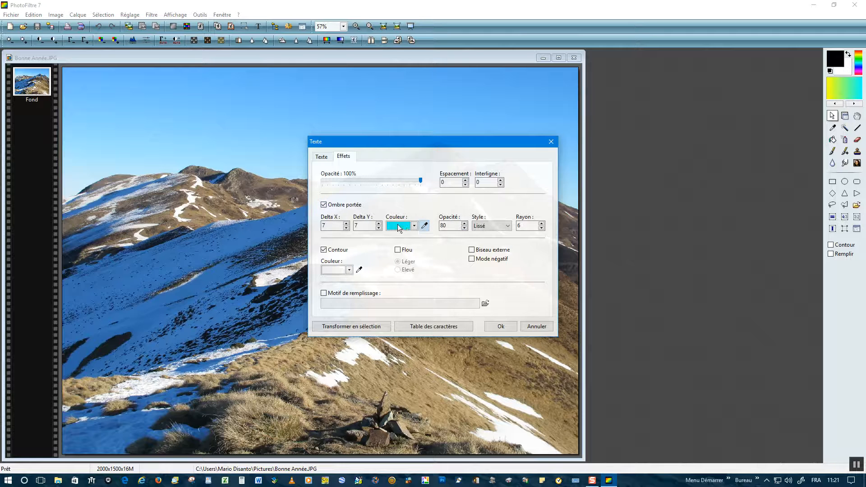
Add the text "Bonne Année" to the photo with an angle of 20
{"action": "left_click", "coordinate": [321, 155]}
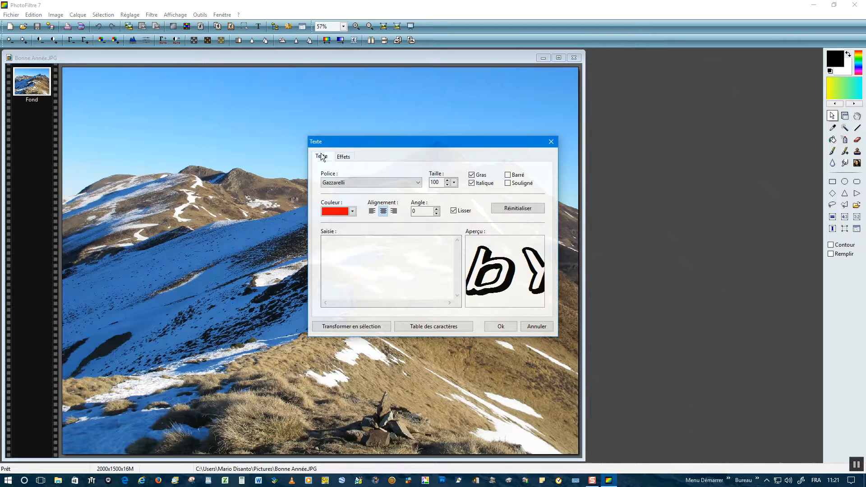
{"action": "left_click", "coordinate": [352, 245]}
{"action": "type", "text": "Bonn"}
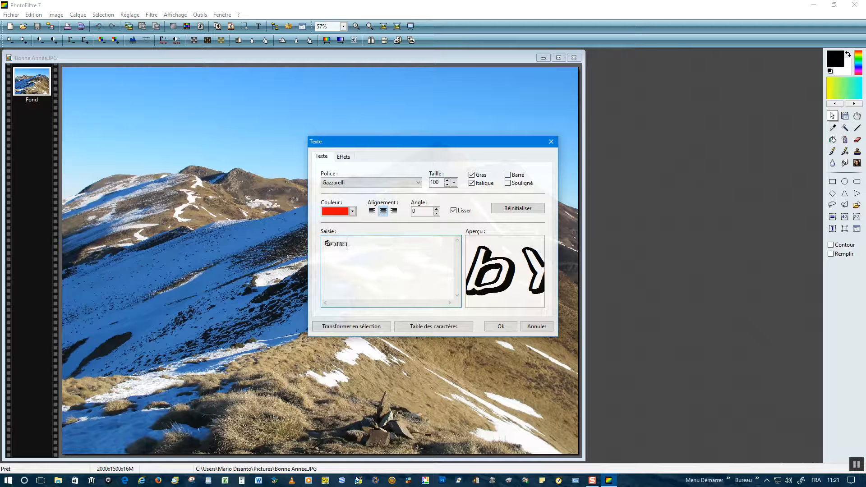
{"action": "type", "text": "e Année"}
{"action": "left_click", "coordinate": [422, 211]}
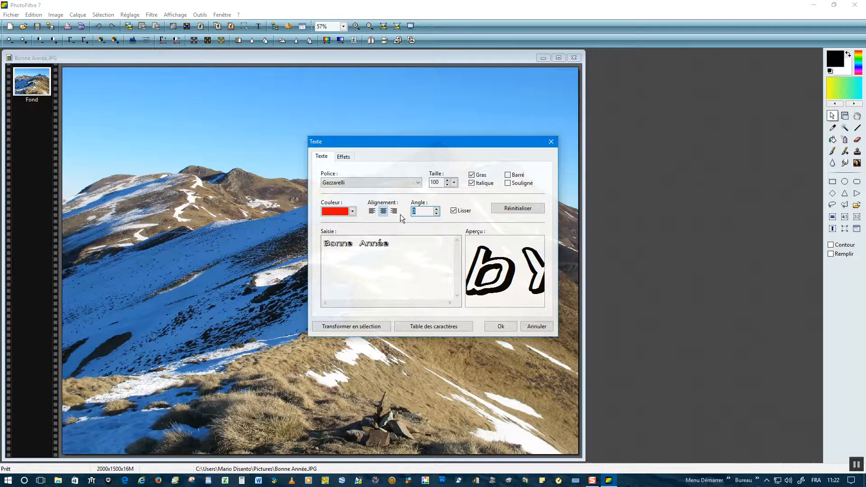
{"action": "type", "text": "20"}
{"action": "left_click", "coordinate": [501, 326]}
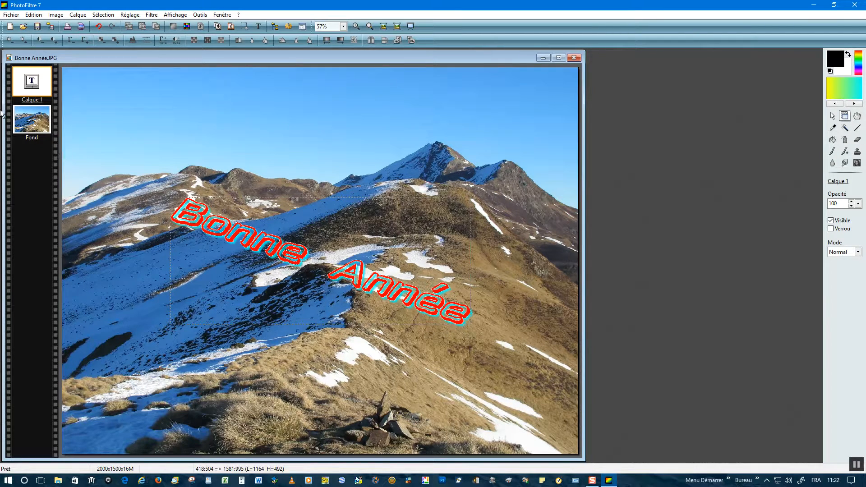
Delete the slanted text layer and add the "Bonne Année" text again with an angle of 0
{"action": "right_click", "coordinate": [34, 82]}
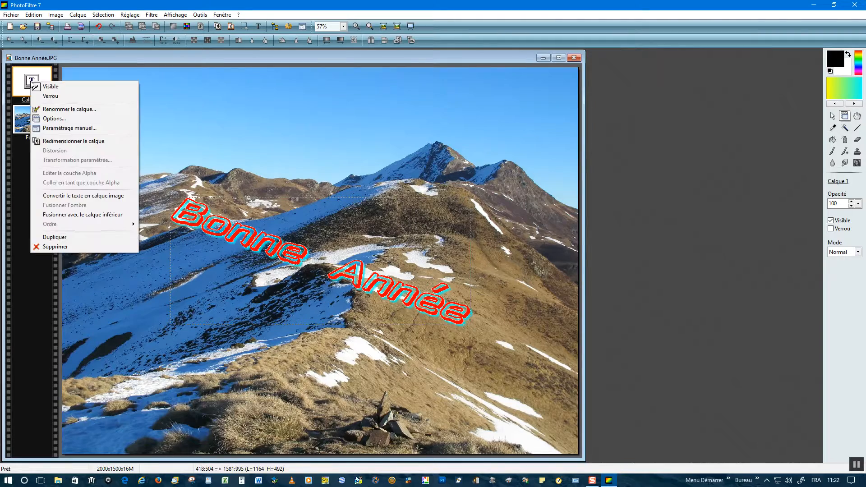
{"action": "left_click", "coordinate": [65, 247]}
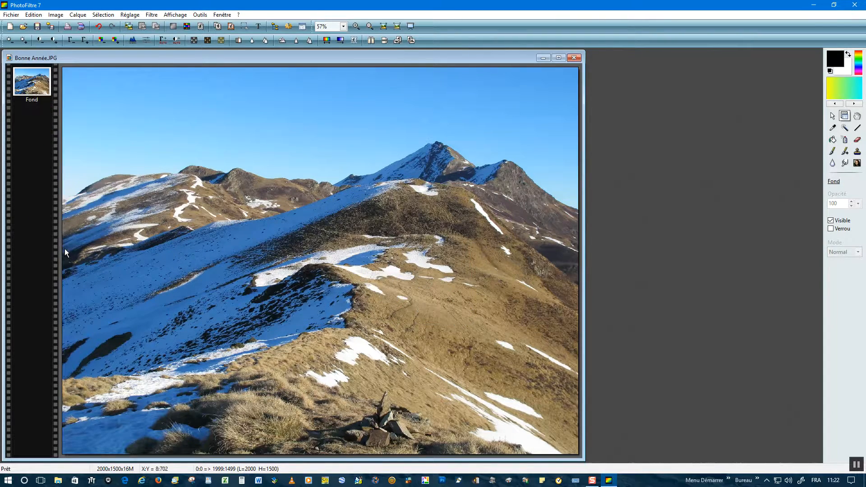
{"action": "left_click", "coordinate": [257, 27]}
{"action": "double_click", "coordinate": [414, 211]}
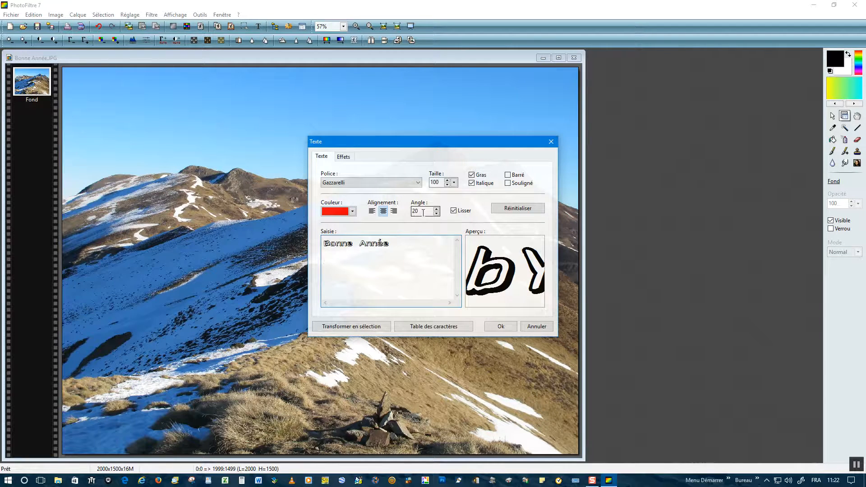
{"action": "type", "text": "0"}
{"action": "left_click", "coordinate": [501, 328]}
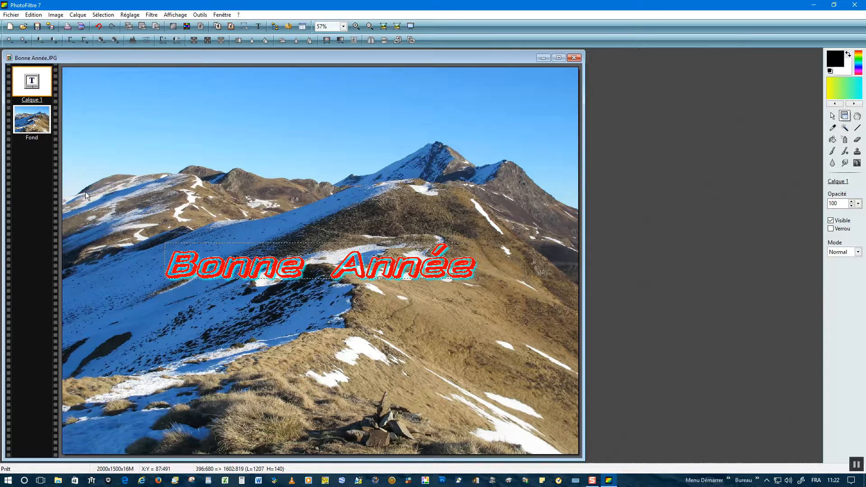
Replace the text layer with a new "Bonne Année" text that has the drop shadow switched off
{"action": "right_click", "coordinate": [33, 83]}
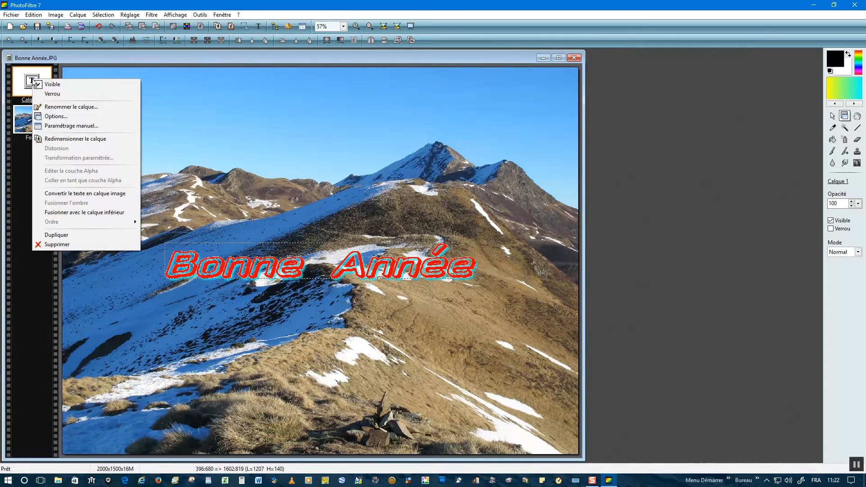
{"action": "left_click", "coordinate": [55, 246]}
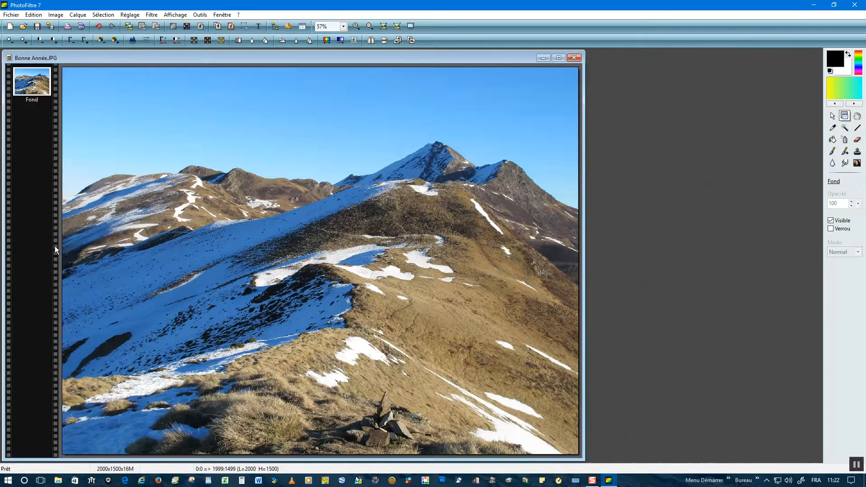
{"action": "left_click", "coordinate": [259, 27]}
{"action": "left_click", "coordinate": [347, 158]}
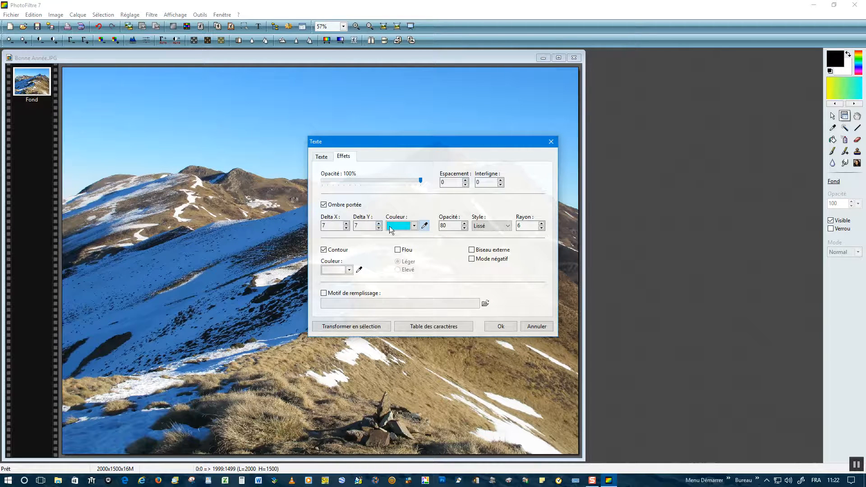
{"action": "left_click", "coordinate": [323, 204]}
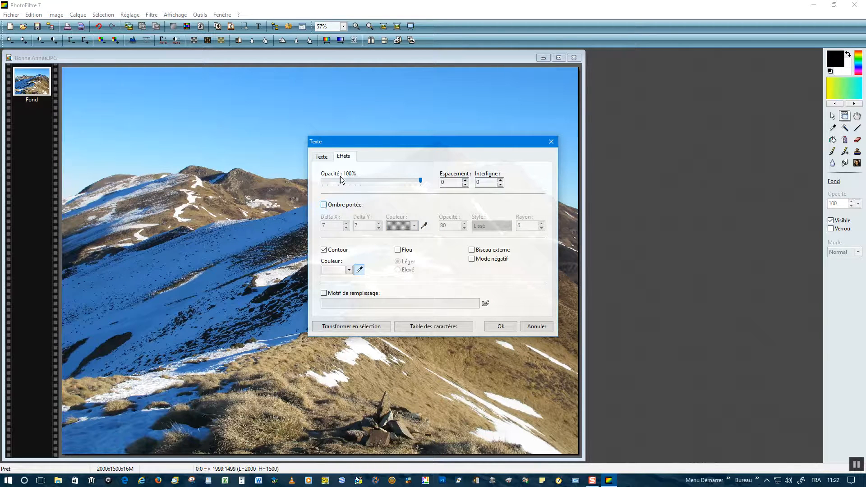
{"action": "left_click", "coordinate": [501, 326]}
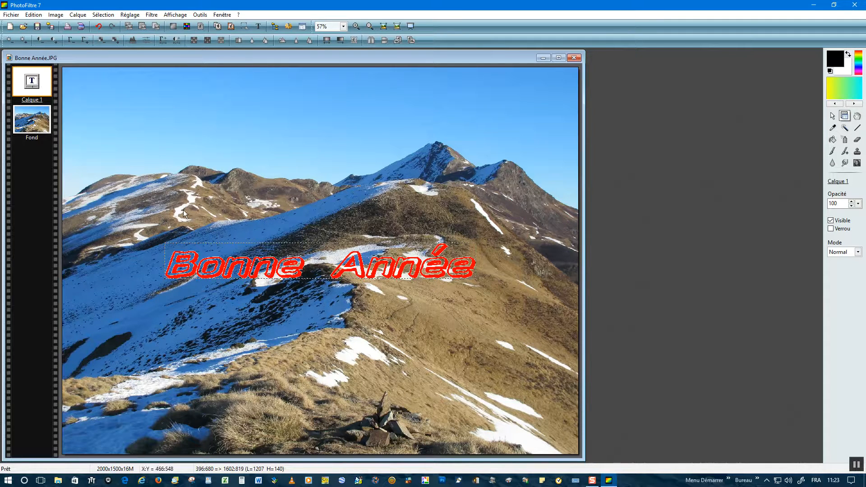
Move the "Bonne Année" text layer up into the sky above the mountains and adjust its position slightly lower
{"action": "left_click_drag", "start_coordinate": [183, 248], "coordinate": [167, 78]}
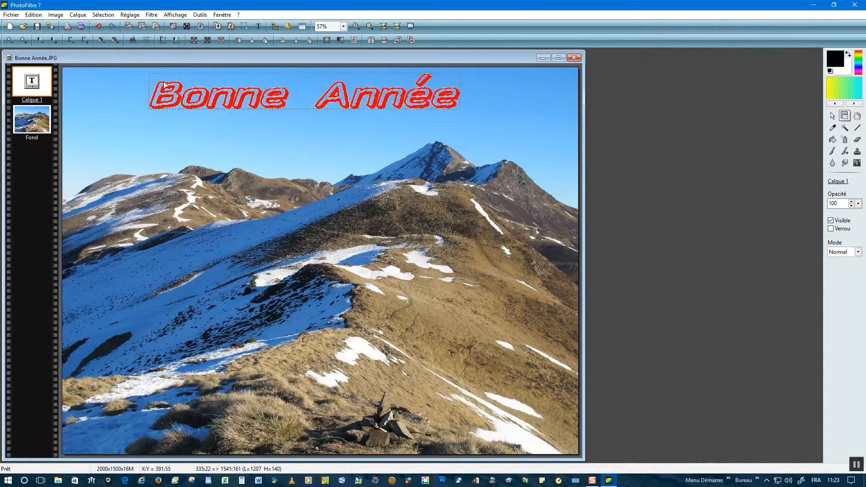
{"action": "left_click", "coordinate": [28, 126]}
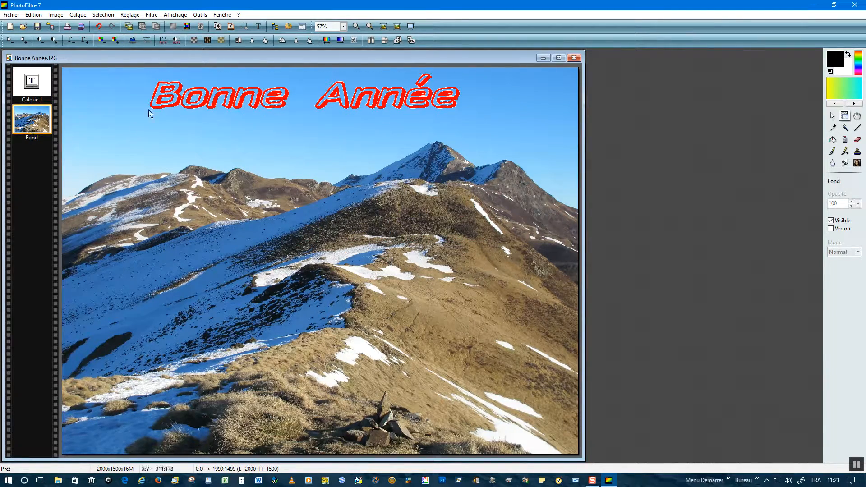
{"action": "left_click", "coordinate": [29, 87]}
{"action": "mouse_move", "coordinate": [166, 93]}
{"action": "left_mouse_down"}
{"action": "mouse_move", "coordinate": [156, 161]}
{"action": "mouse_move", "coordinate": [260, 107]}
{"action": "mouse_move", "coordinate": [153, 108]}
{"action": "mouse_move", "coordinate": [173, 106]}
{"action": "left_mouse_up"}
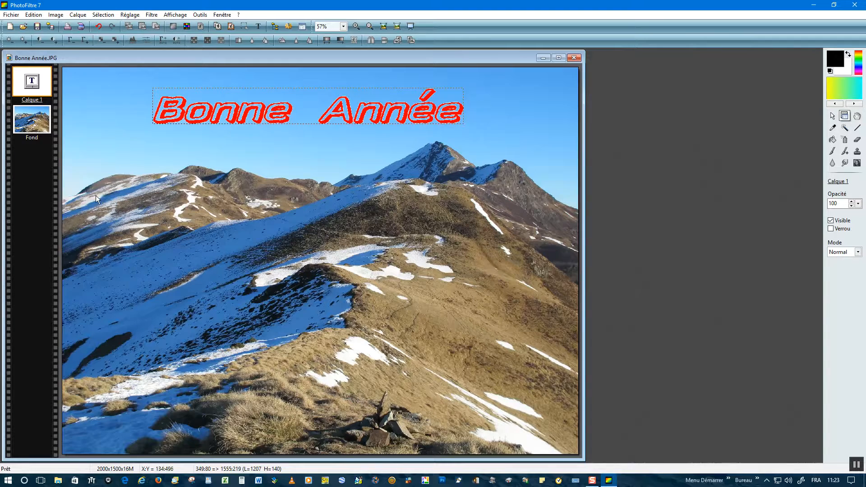
Replace the text layer with a "Bonne Année" text that has the drop shadow enabled, and move it up into the sky
{"action": "right_click", "coordinate": [30, 79]}
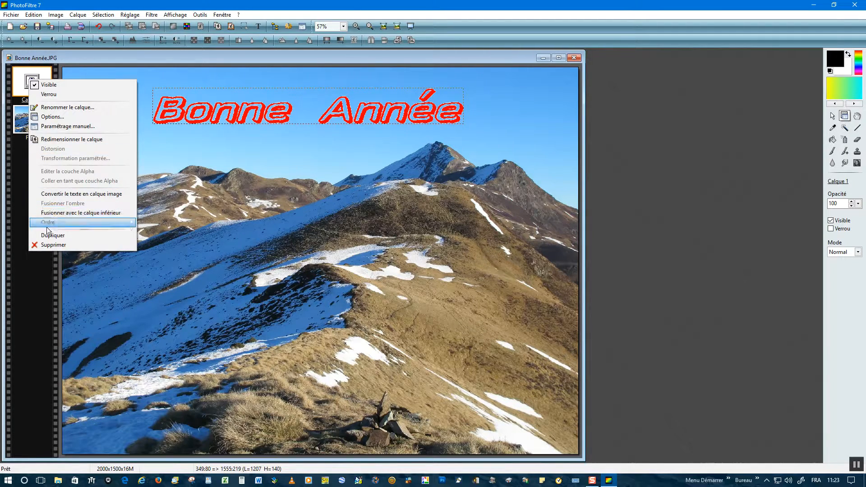
{"action": "left_click", "coordinate": [52, 245]}
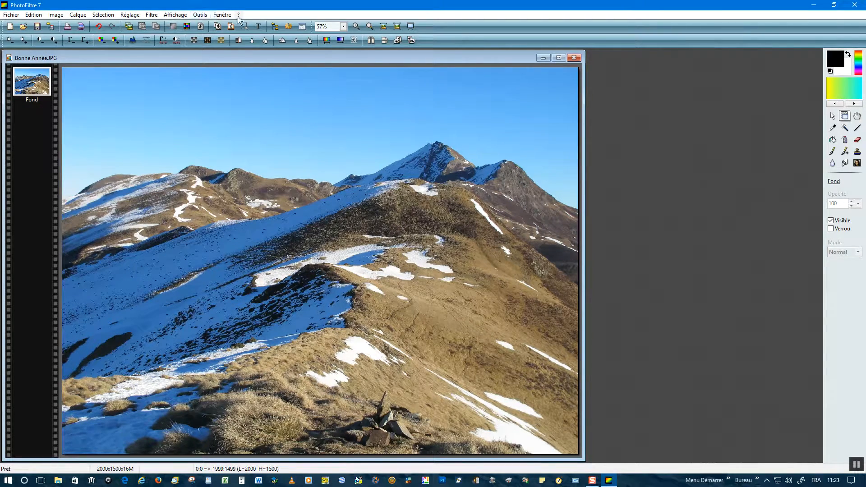
{"action": "left_click", "coordinate": [258, 26]}
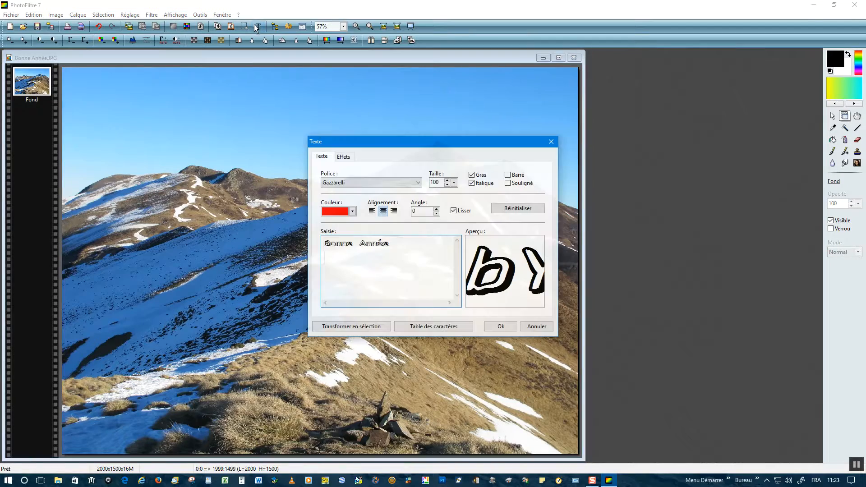
{"action": "left_click", "coordinate": [343, 157]}
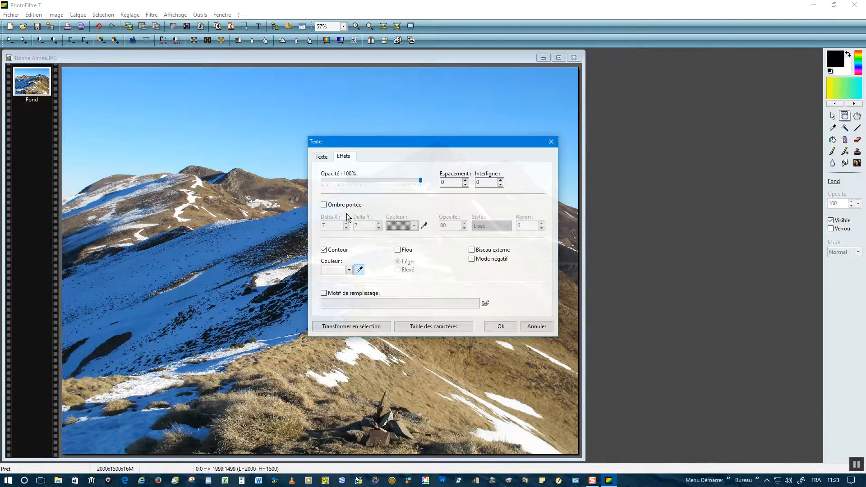
{"action": "left_click", "coordinate": [323, 204]}
{"action": "left_click", "coordinate": [501, 328]}
{"action": "left_click_drag", "start_coordinate": [184, 256], "coordinate": [166, 88]}
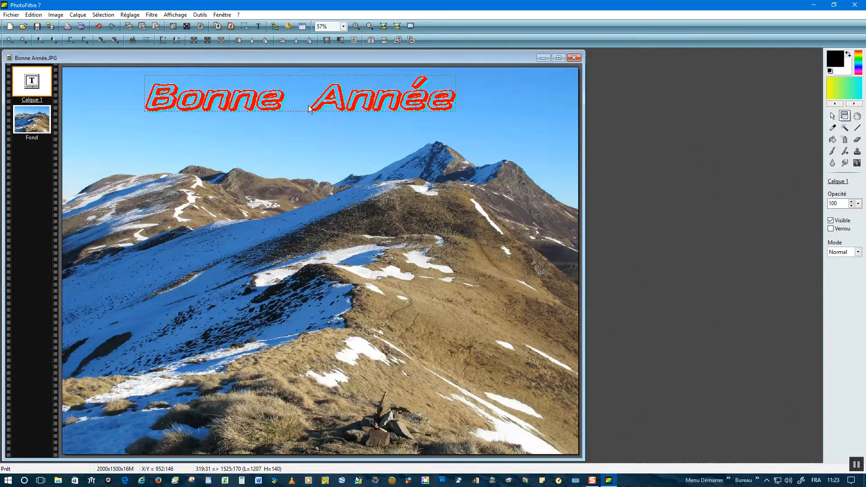
Save the layered image as Bonne Année.pfi in the Images folder with compression enabled
{"action": "left_click", "coordinate": [11, 15]}
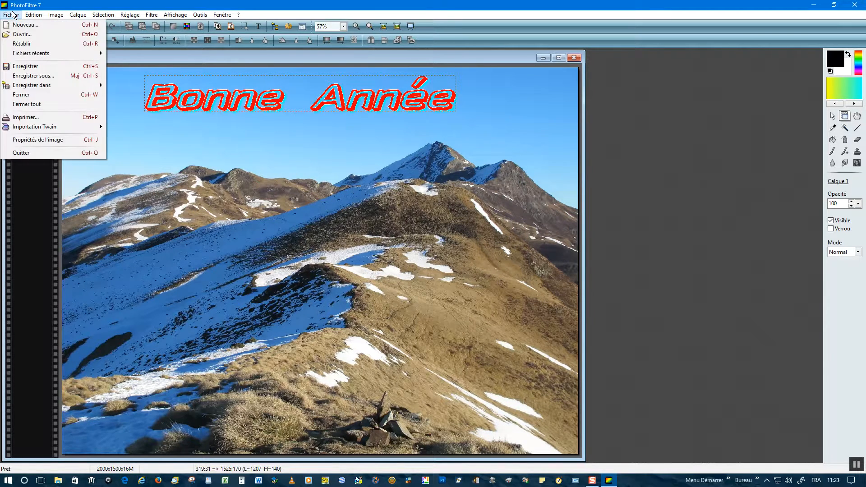
{"action": "left_click", "coordinate": [29, 75]}
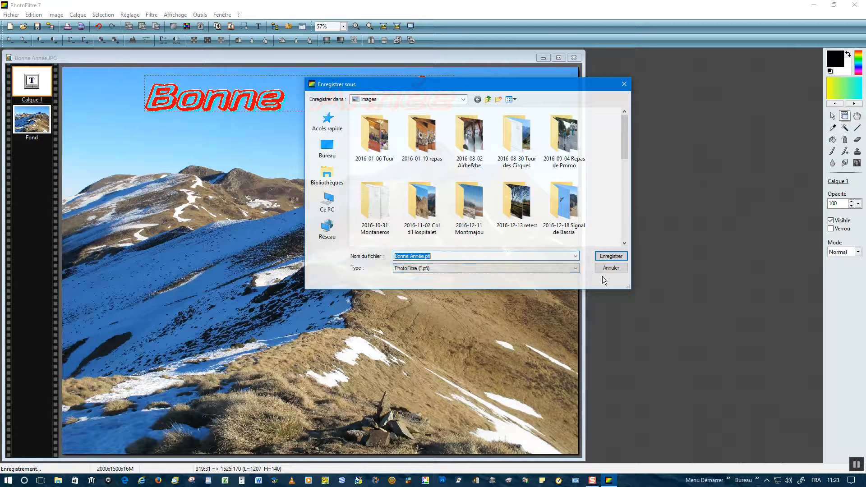
{"action": "left_click", "coordinate": [612, 256]}
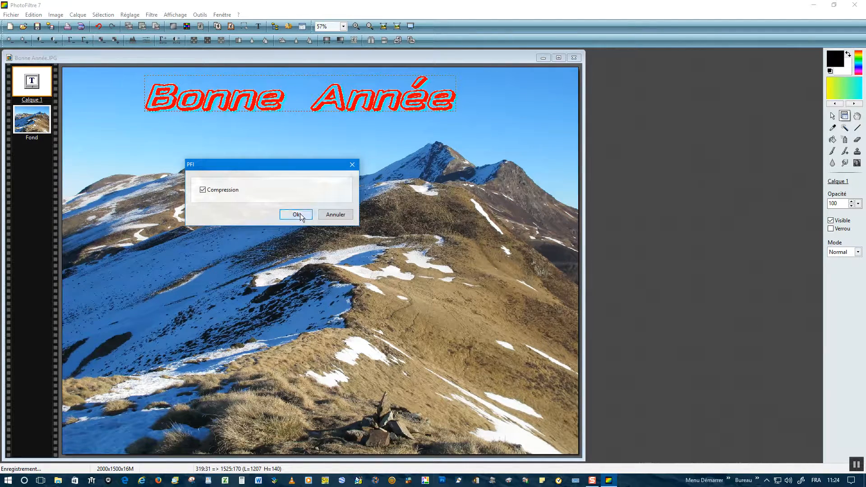
{"action": "left_click", "coordinate": [301, 215]}
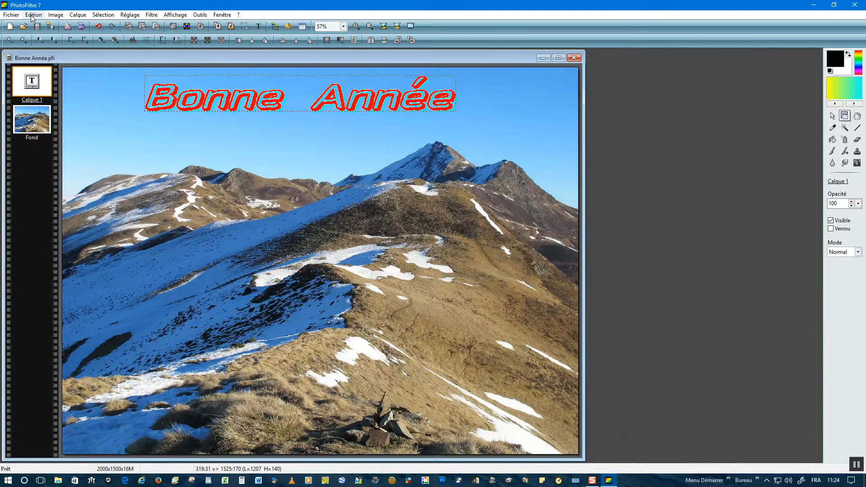
Save a JPEG copy as Bonne Année.jpg with compression 90 and standard format, replacing the existing file and accepting the loss of layers
{"action": "left_click", "coordinate": [12, 15]}
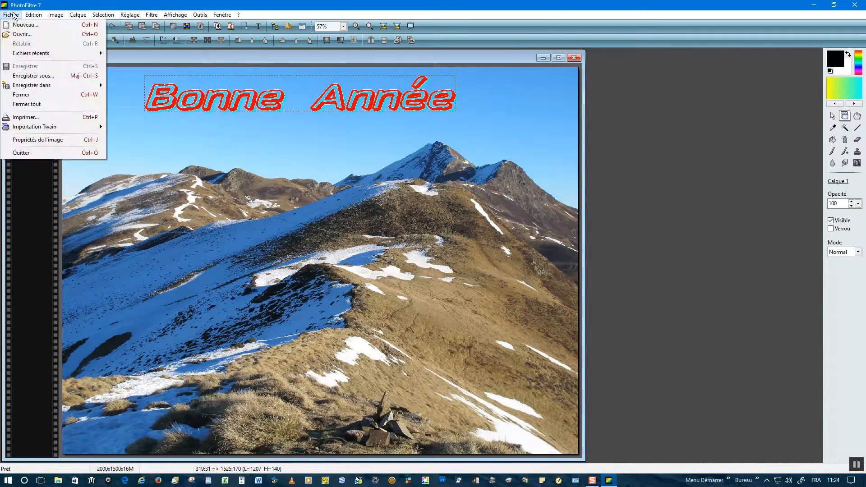
{"action": "left_click", "coordinate": [22, 75]}
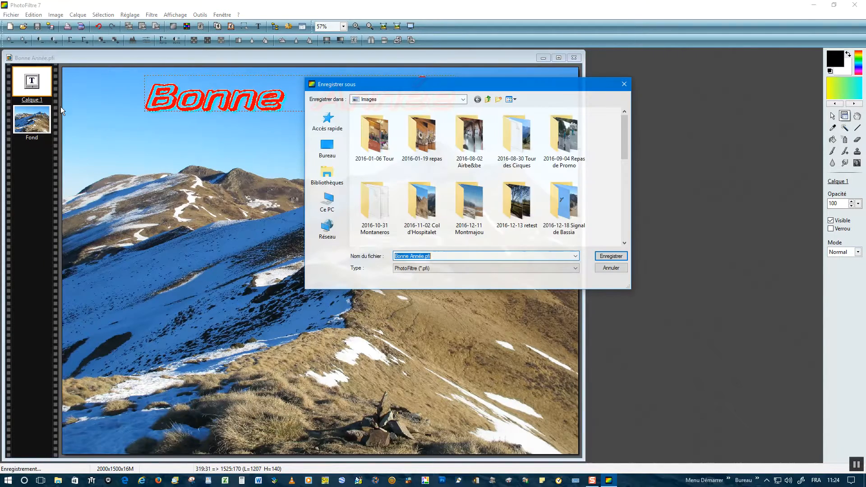
{"action": "left_click", "coordinate": [575, 267]}
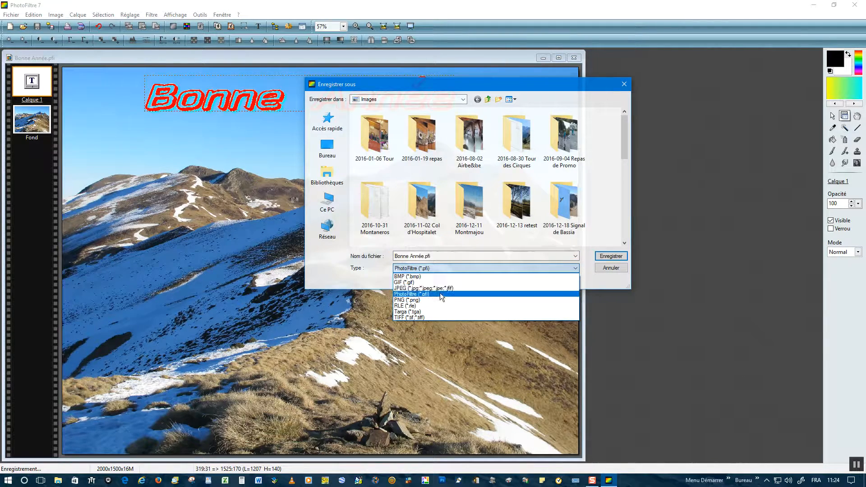
{"action": "left_click", "coordinate": [409, 288]}
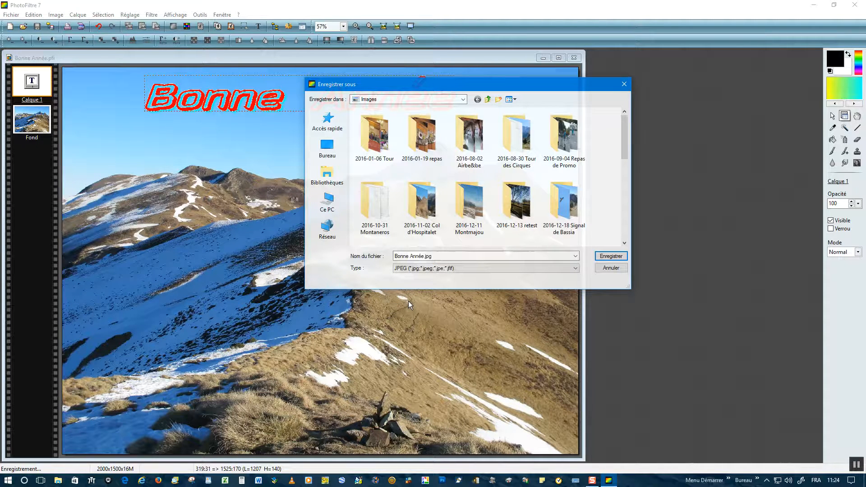
{"action": "left_click", "coordinate": [611, 256]}
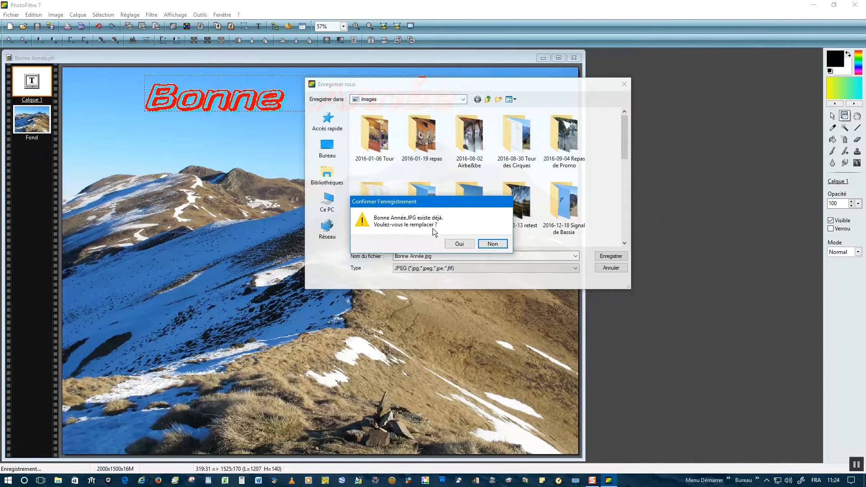
{"action": "left_click", "coordinate": [455, 246]}
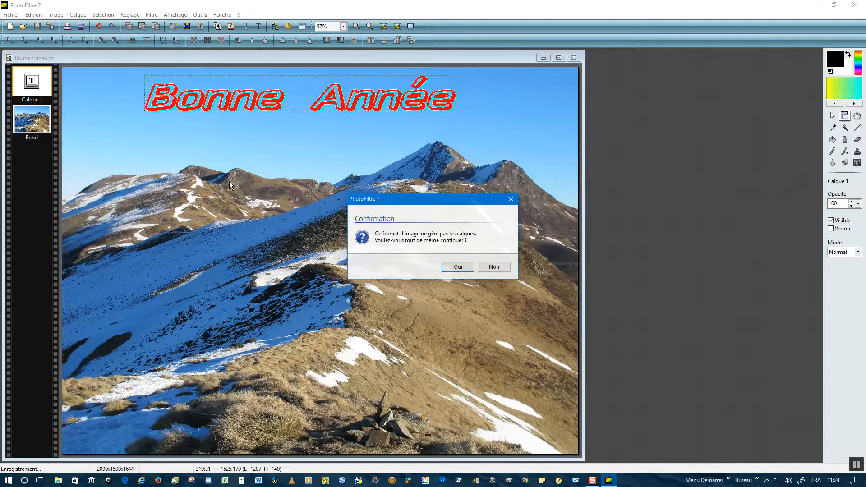
{"action": "left_click", "coordinate": [458, 268]}
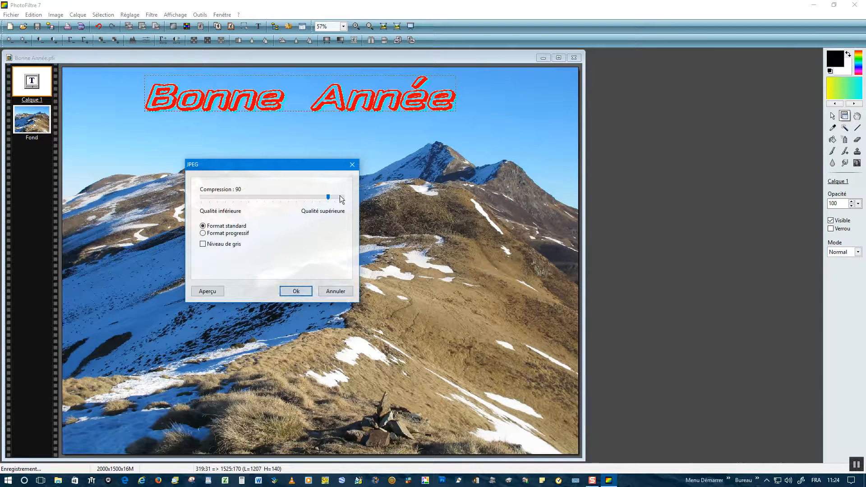
{"action": "left_click", "coordinate": [288, 290]}
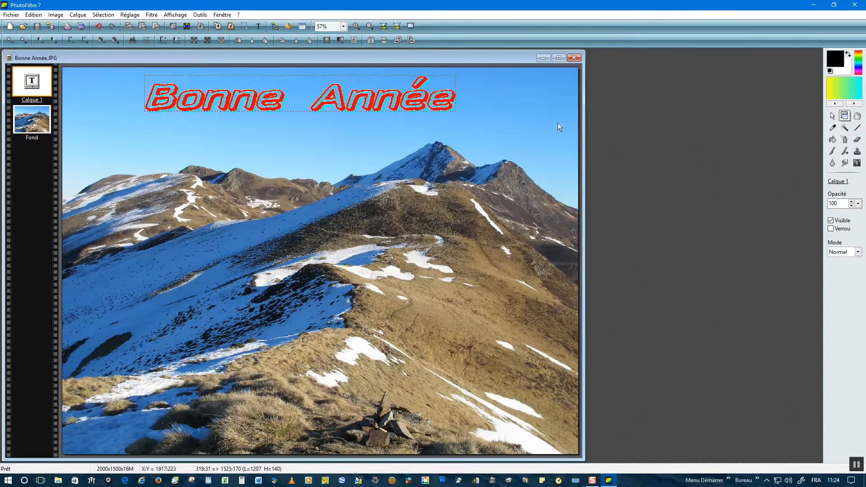
Close the image and open the saved Bonne Année.JPG and Bonne Année.pfi in turn from the Images folder to check them
{"action": "left_click", "coordinate": [575, 58]}
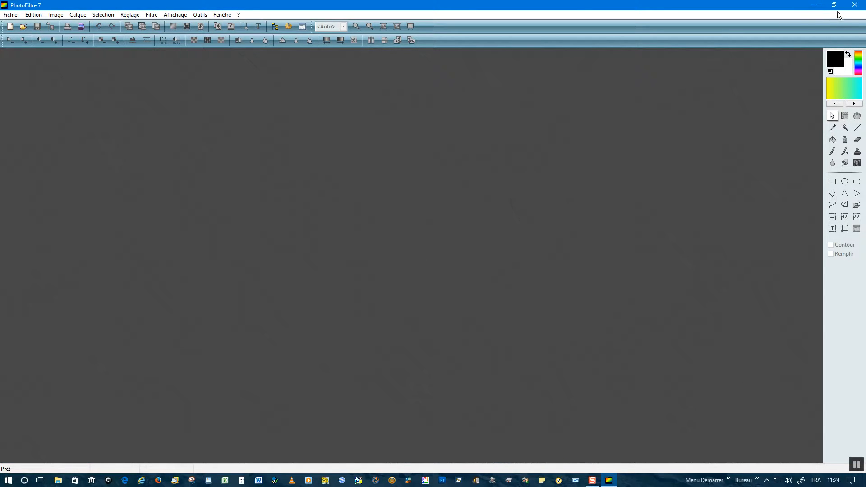
{"action": "left_click", "coordinate": [814, 7]}
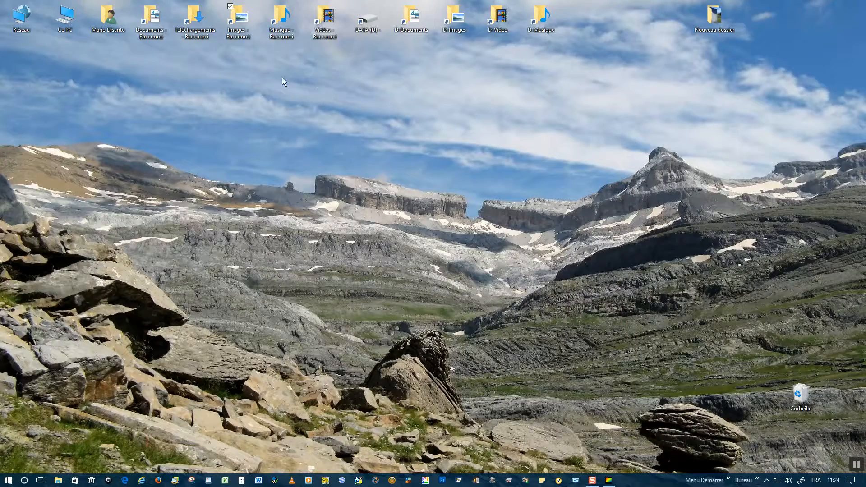
{"action": "double_click", "coordinate": [225, 28]}
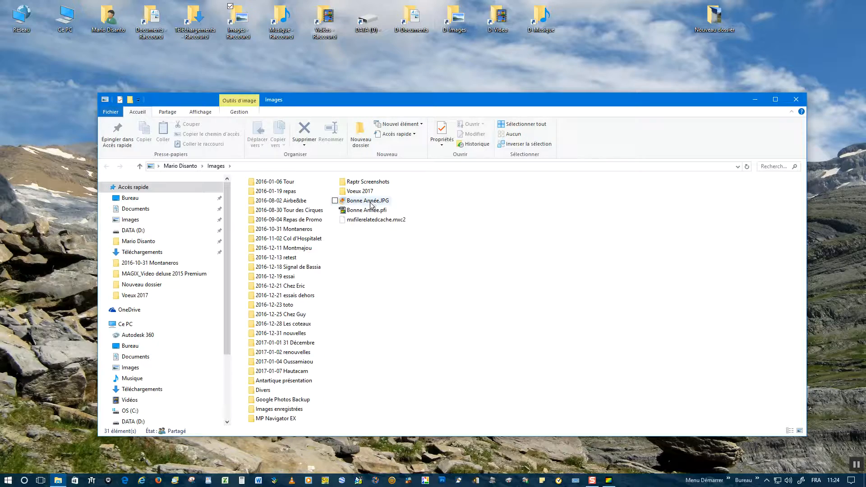
{"action": "double_click", "coordinate": [368, 200]}
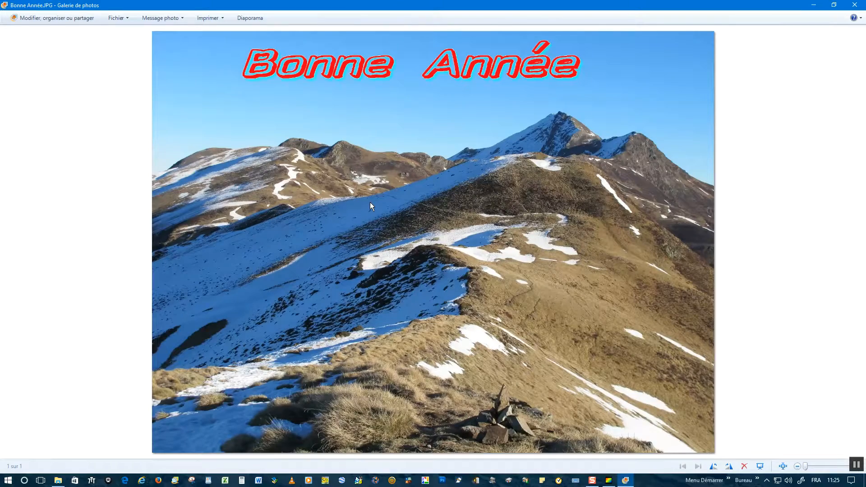
{"action": "left_click", "coordinate": [854, 5]}
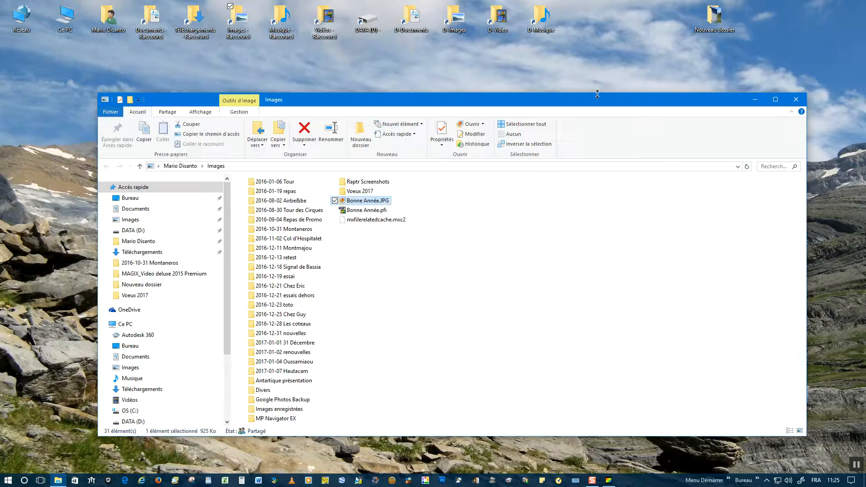
{"action": "double_click", "coordinate": [359, 210]}
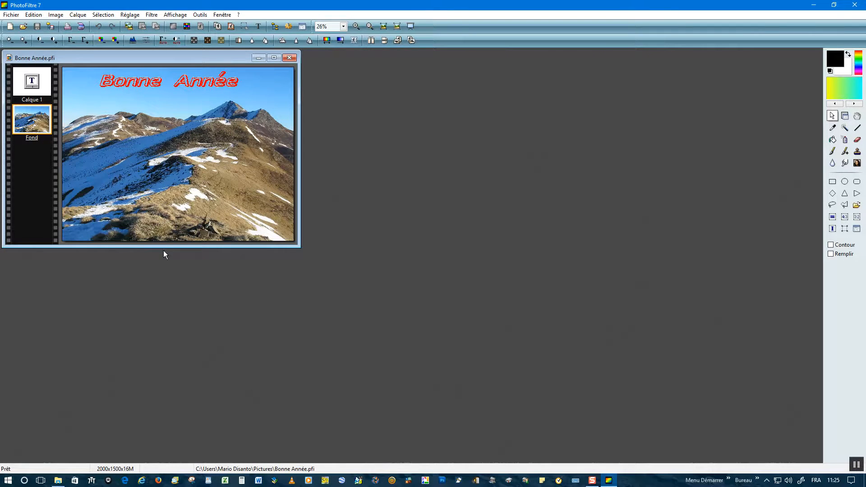
Enlarge the image window of Bonne Année.pfi and delete its red text layer, leaving only the background photo
{"action": "left_click_drag", "start_coordinate": [161, 246], "coordinate": [163, 385]}
{"action": "left_click_drag", "start_coordinate": [300, 236], "coordinate": [543, 232]}
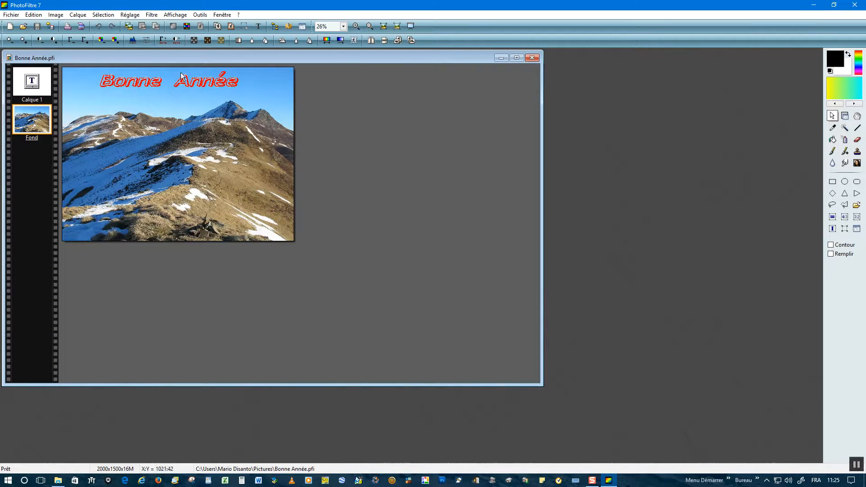
{"action": "right_click", "coordinate": [36, 86]}
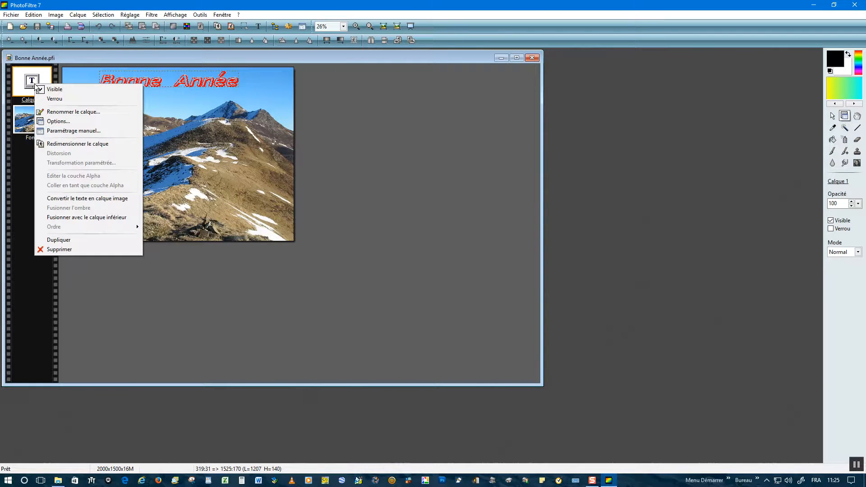
{"action": "left_click", "coordinate": [55, 249]}
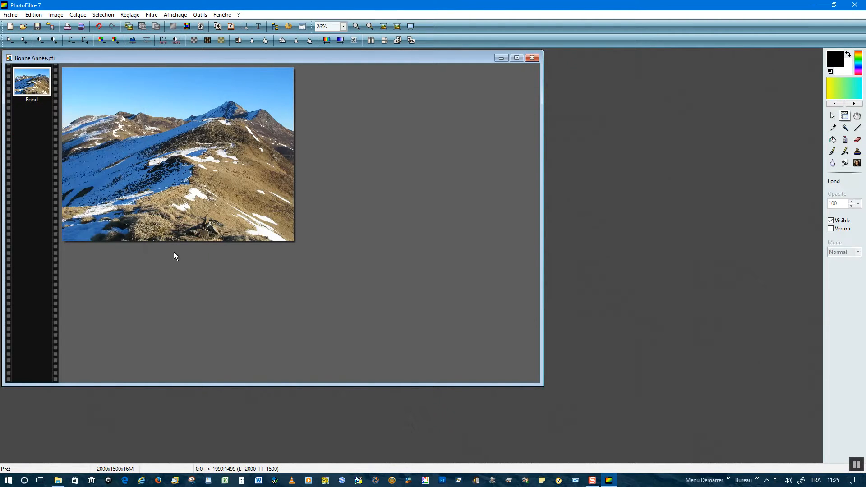
Add a new "Bonne Année" text layer in blue with an angle of -5, and move it up into the sky
{"action": "left_click", "coordinate": [258, 26]}
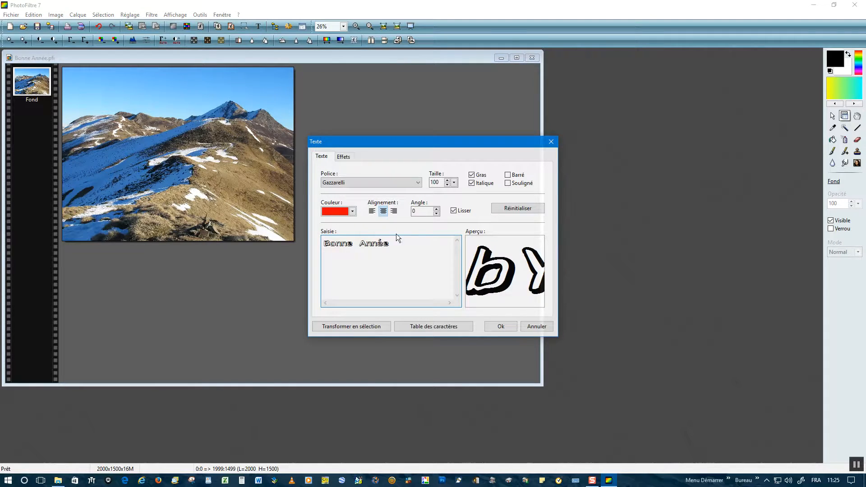
{"action": "left_click", "coordinate": [352, 211]}
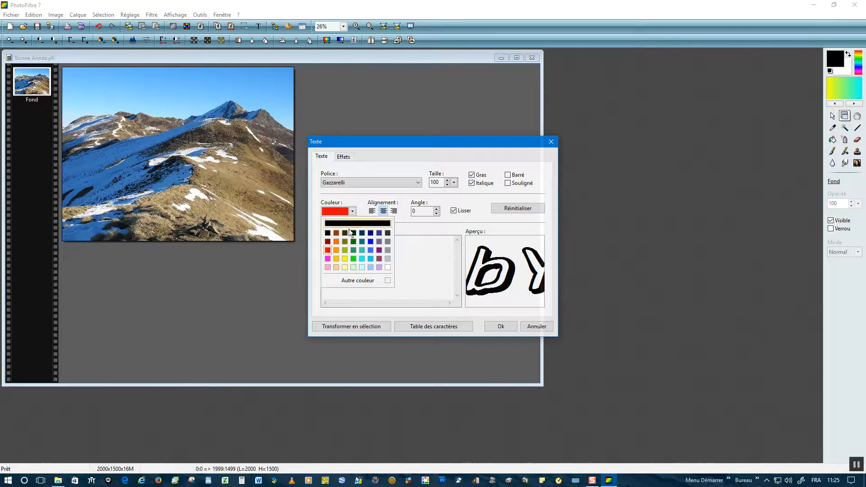
{"action": "left_click", "coordinate": [370, 243]}
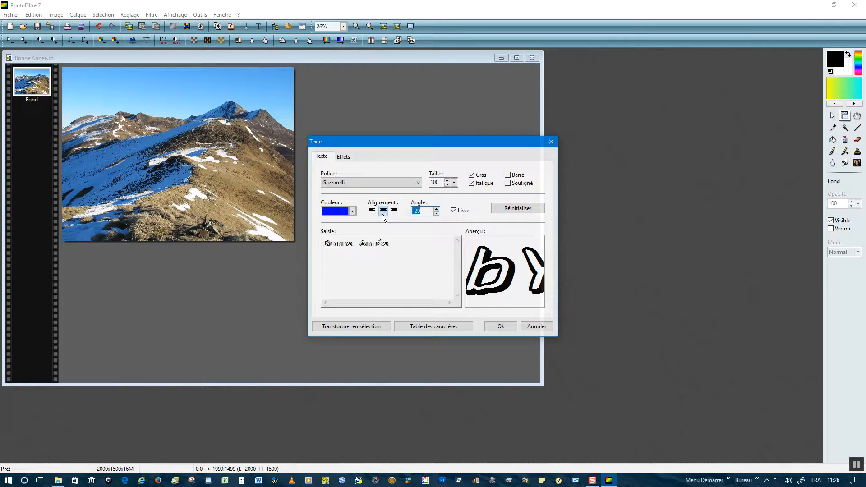
{"action": "type", "text": "1"}
{"action": "left_click", "coordinate": [501, 326]}
{"action": "left_click_drag", "start_coordinate": [109, 160], "coordinate": [105, 103]}
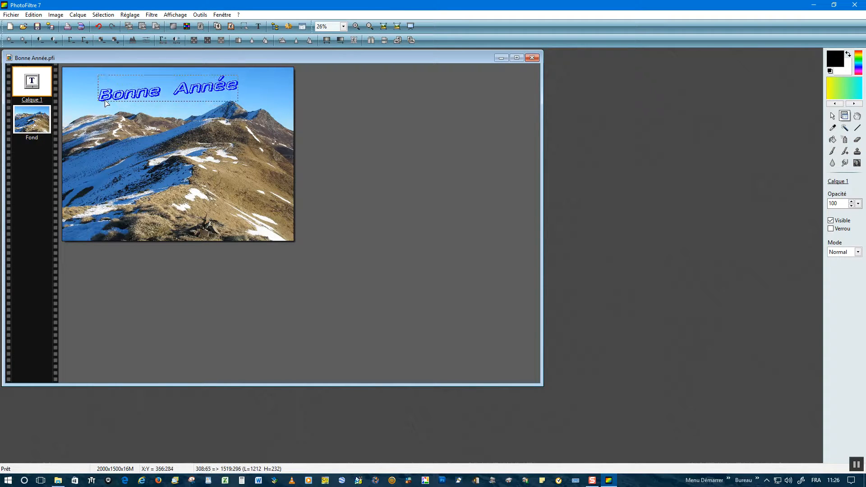
{"action": "left_click", "coordinate": [239, 203]}
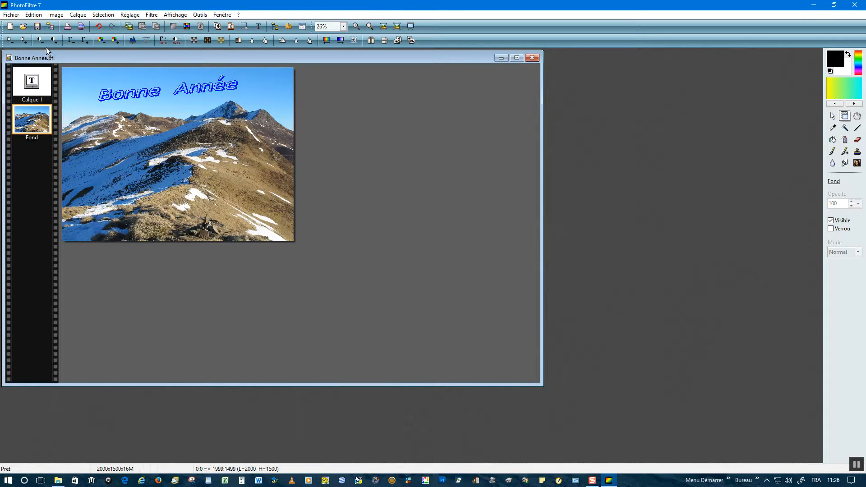
Save a JPEG copy as Bonne Année1.jpg in the Images folder with compression 90 and standard format, accepting the loss of layers
{"action": "left_click", "coordinate": [9, 14]}
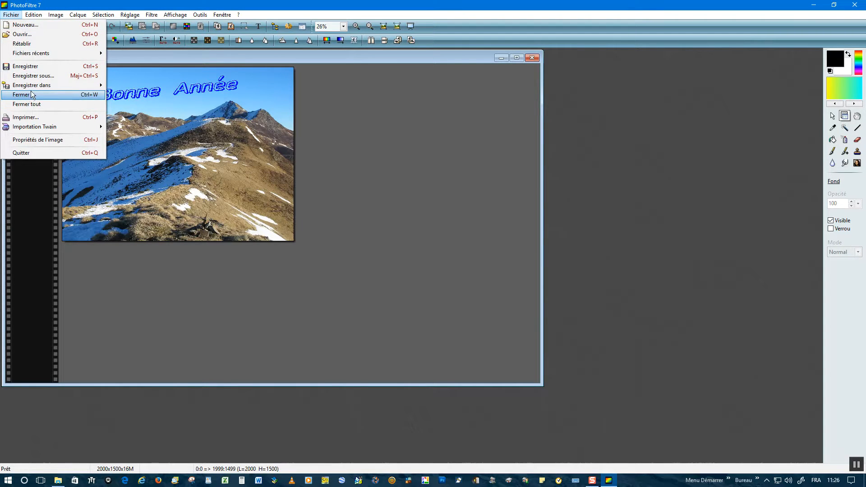
{"action": "left_click", "coordinate": [32, 75]}
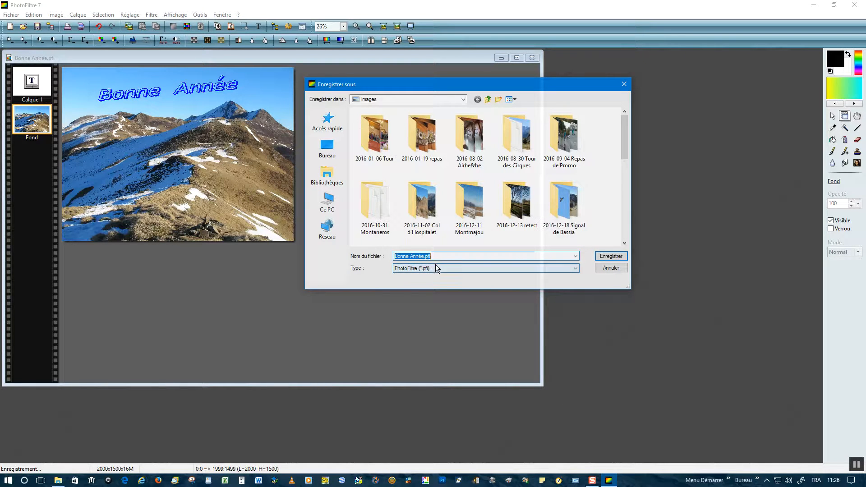
{"action": "left_click", "coordinate": [578, 269]}
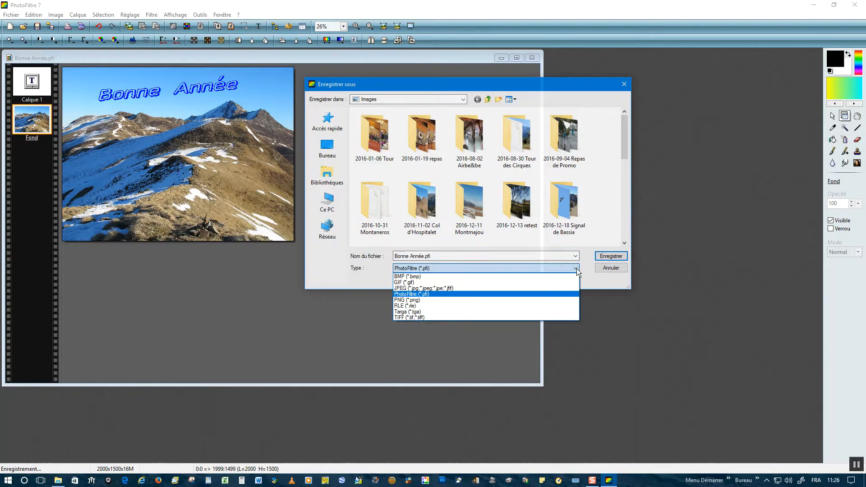
{"action": "left_click", "coordinate": [407, 285]}
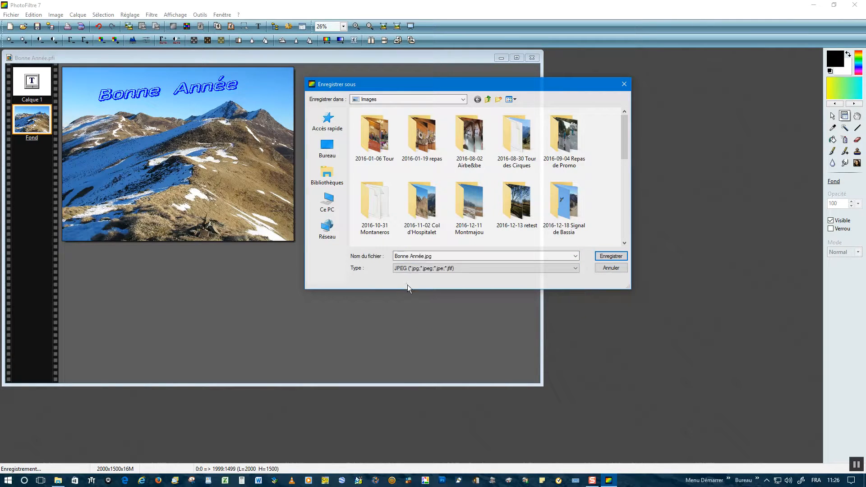
{"action": "left_click", "coordinate": [423, 256]}
{"action": "left_click", "coordinate": [424, 256]}
{"action": "type", "text": "1"}
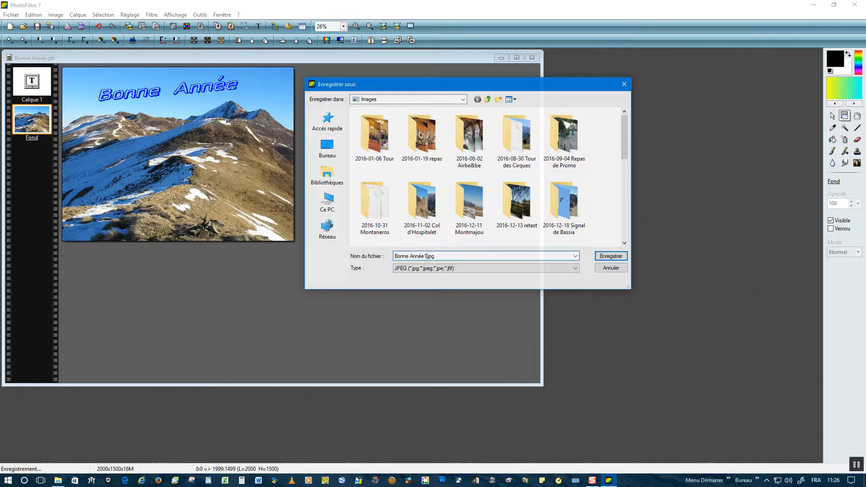
{"action": "left_click", "coordinate": [606, 257]}
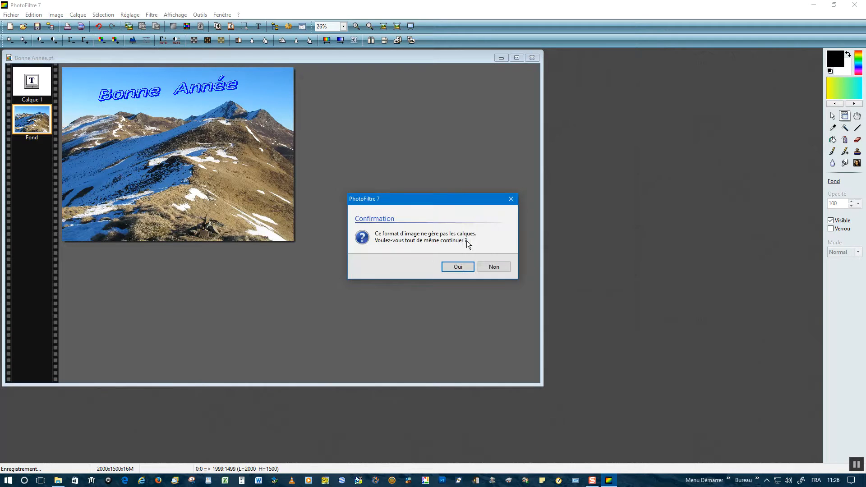
{"action": "left_click", "coordinate": [457, 267]}
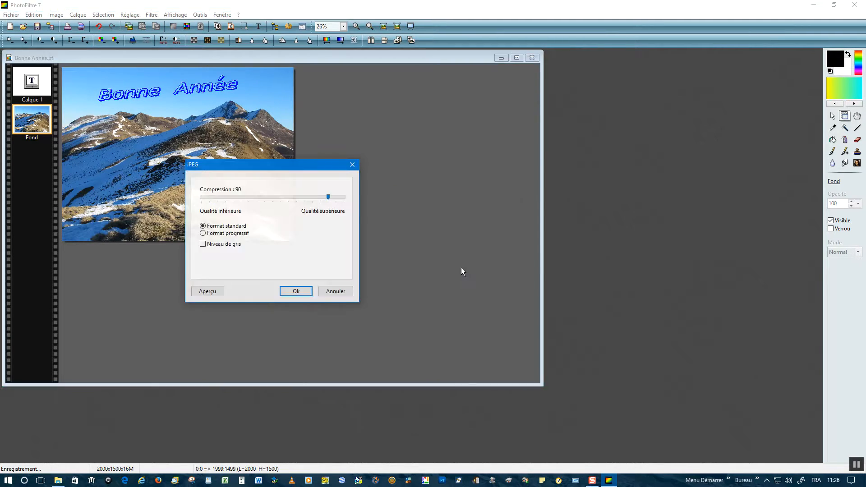
{"action": "left_click", "coordinate": [294, 292]}
Close the image and PhotoFiltre, and view Bonne Année.JPG and Bonne Année1.jpg in turn from the Images folder to compare them
{"action": "left_click", "coordinate": [531, 58]}
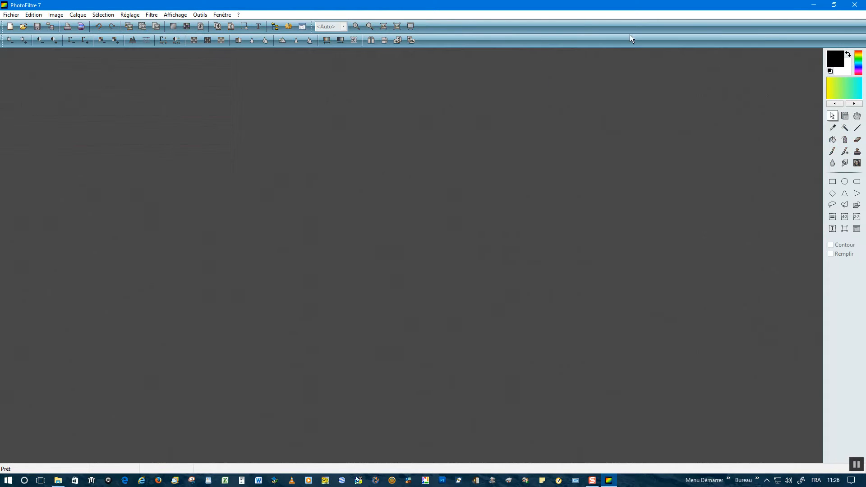
{"action": "left_click", "coordinate": [855, 5]}
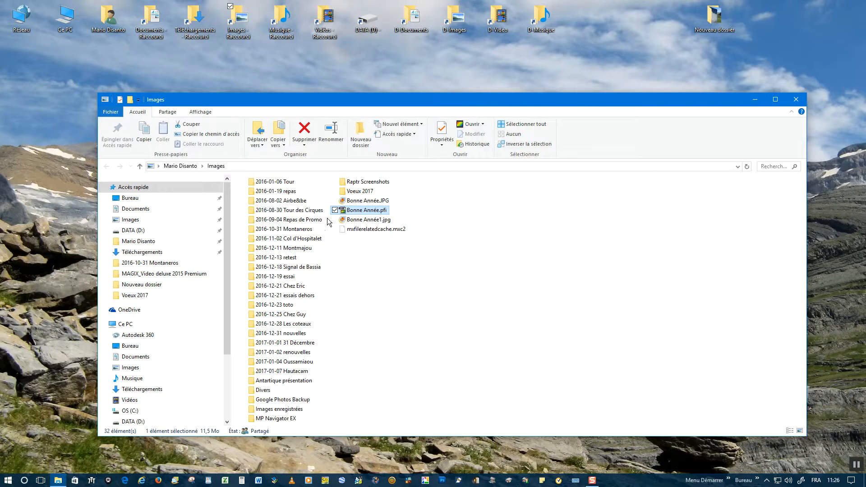
{"action": "double_click", "coordinate": [361, 200]}
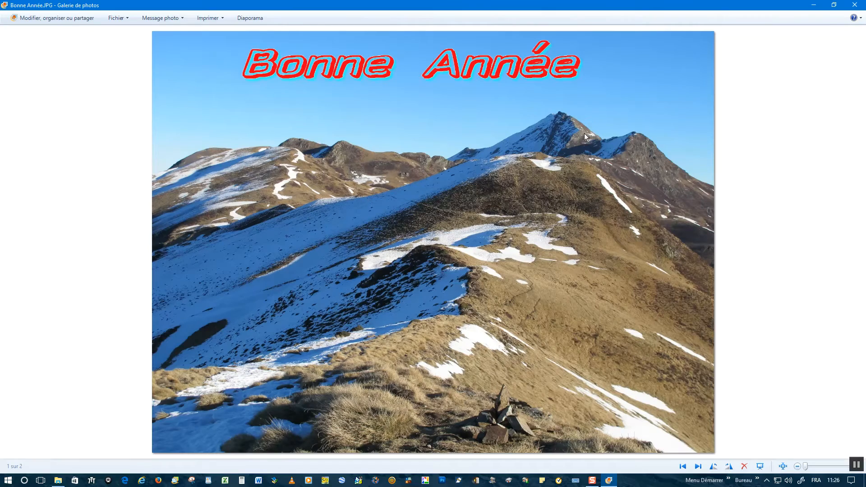
{"action": "left_click", "coordinate": [854, 5]}
{"action": "double_click", "coordinate": [377, 221]}
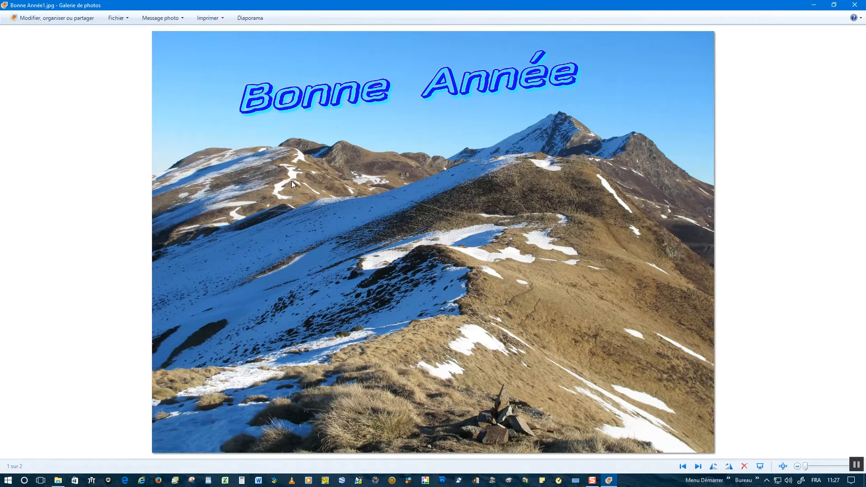
{"action": "left_click", "coordinate": [855, 5]}
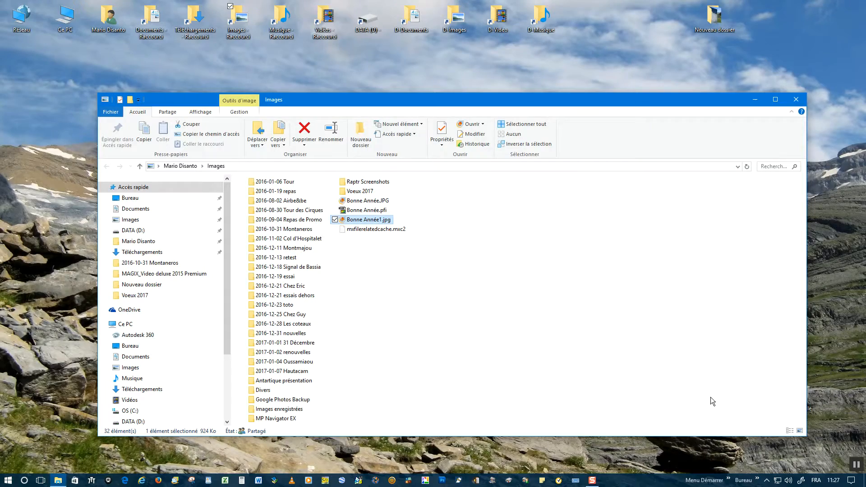